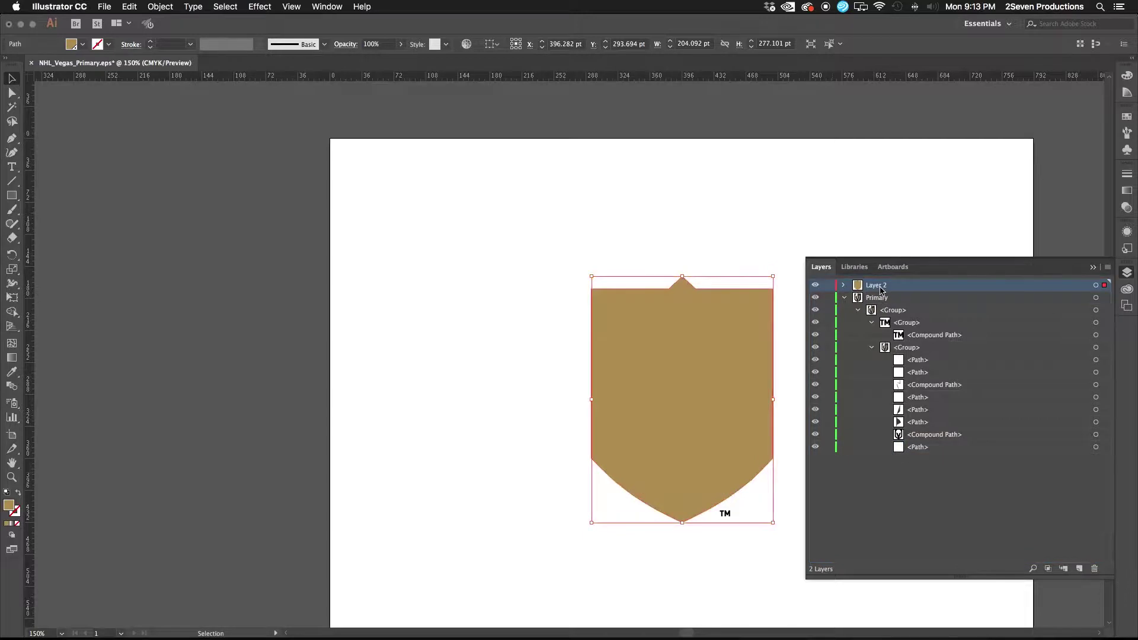
Check the gold shield's RGB fill values, rename its layer Gold 180 151 90 and hide it.
{"action": "left_click", "coordinate": [1096, 286]}
{"action": "double_click", "coordinate": [9, 506]}
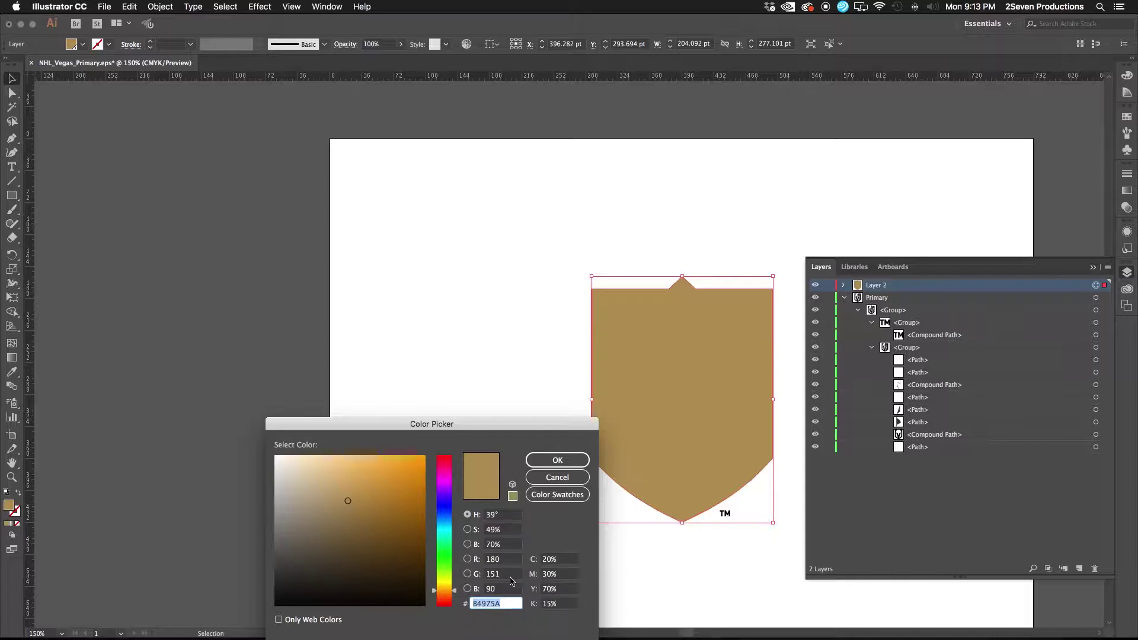
{"action": "left_click", "coordinate": [558, 477]}
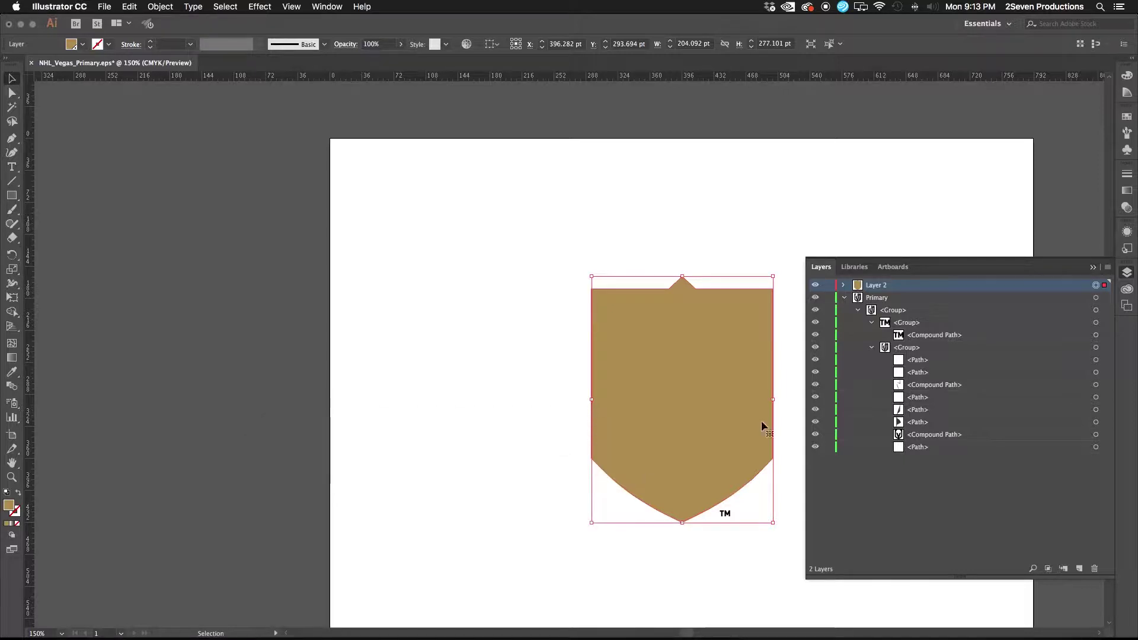
{"action": "double_click", "coordinate": [883, 285]}
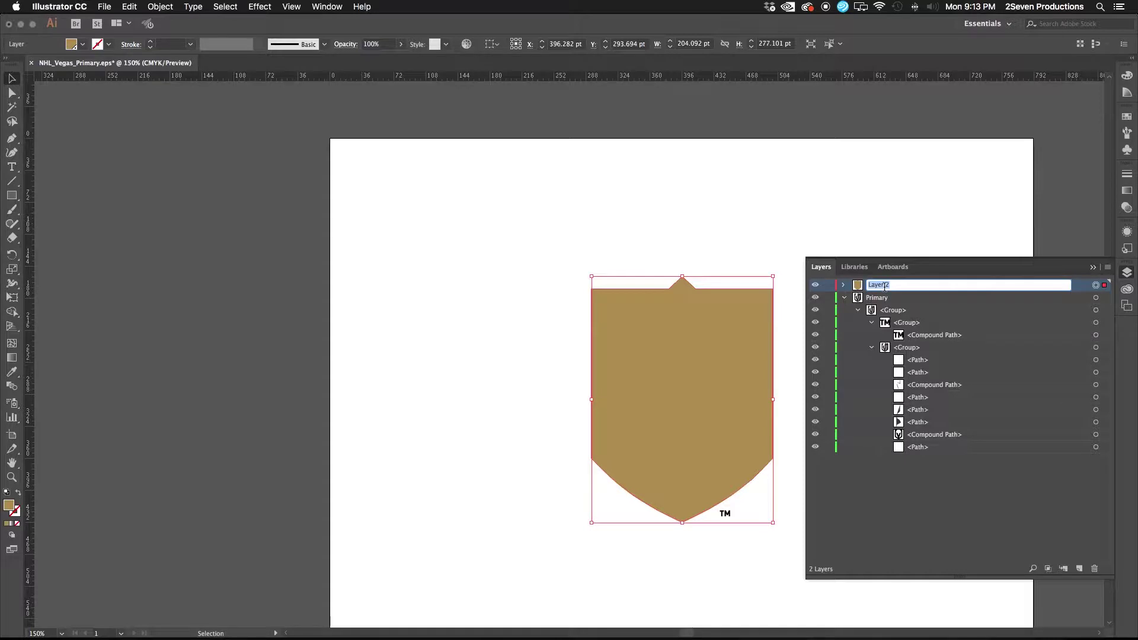
{"action": "type", "text": "Gold"}
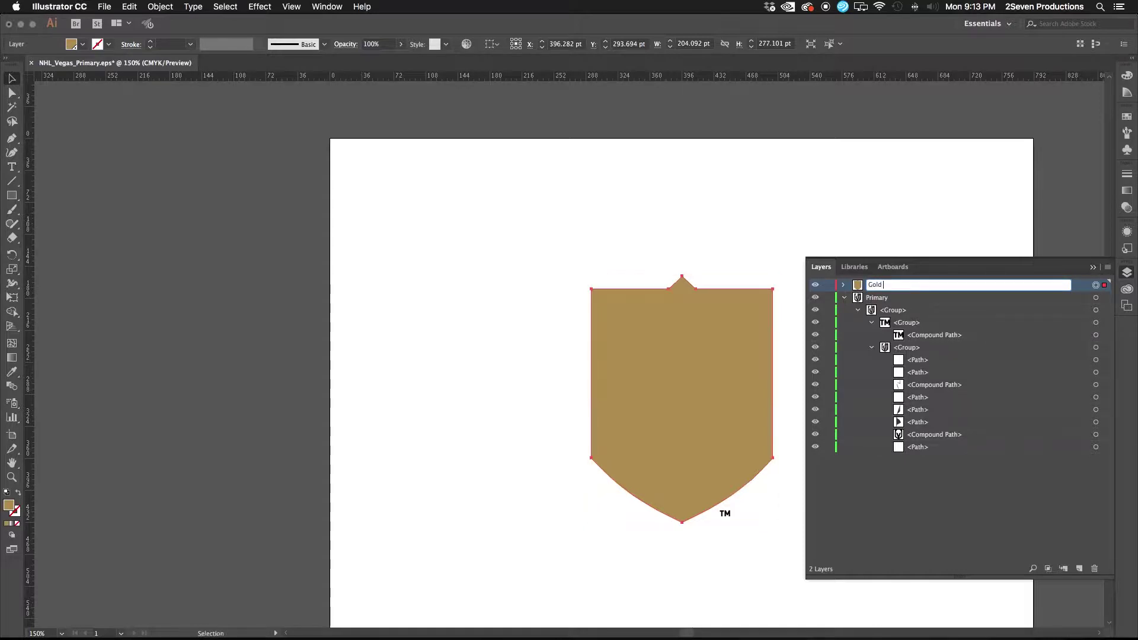
{"action": "type", "text": " 180"}
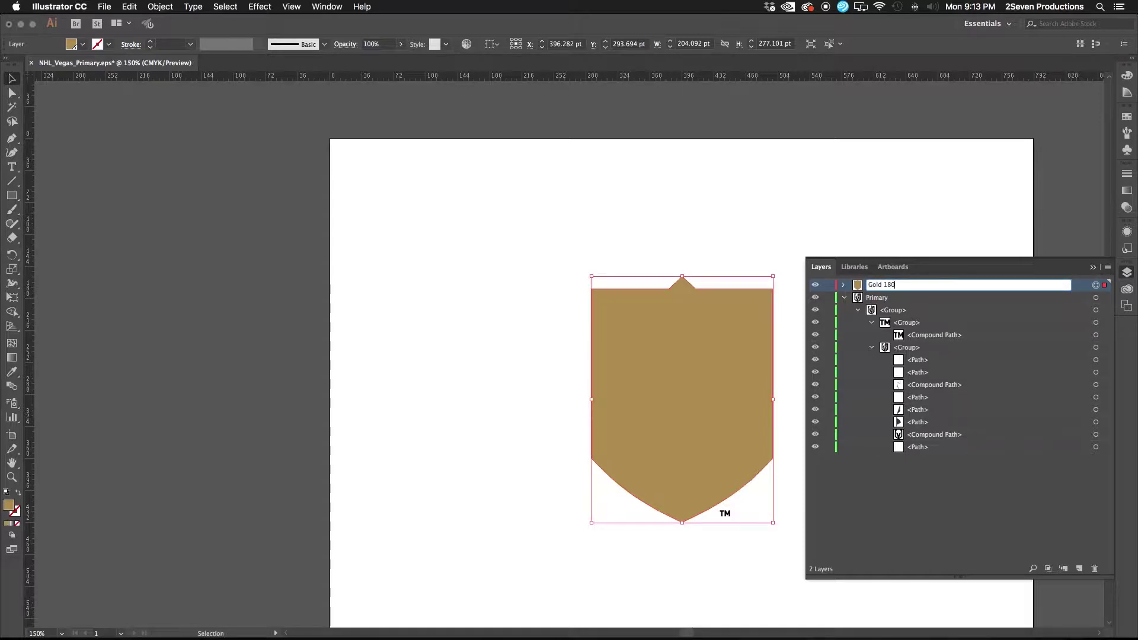
{"action": "type", "text": " 151 90"}
{"action": "key", "text": "Return"}
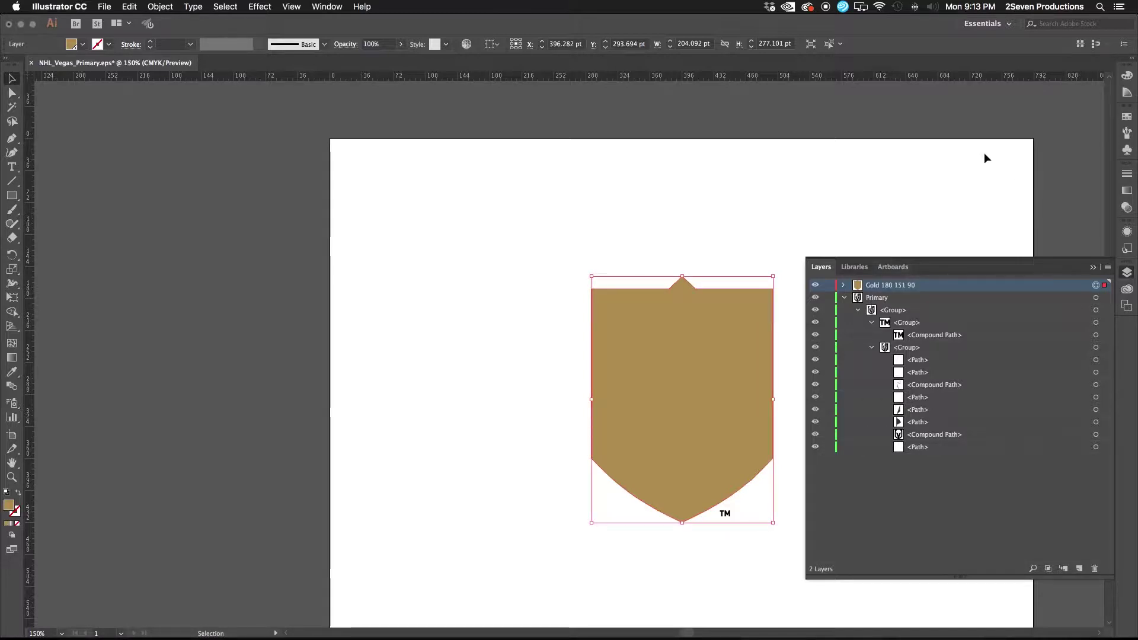
{"action": "left_click", "coordinate": [815, 286]}
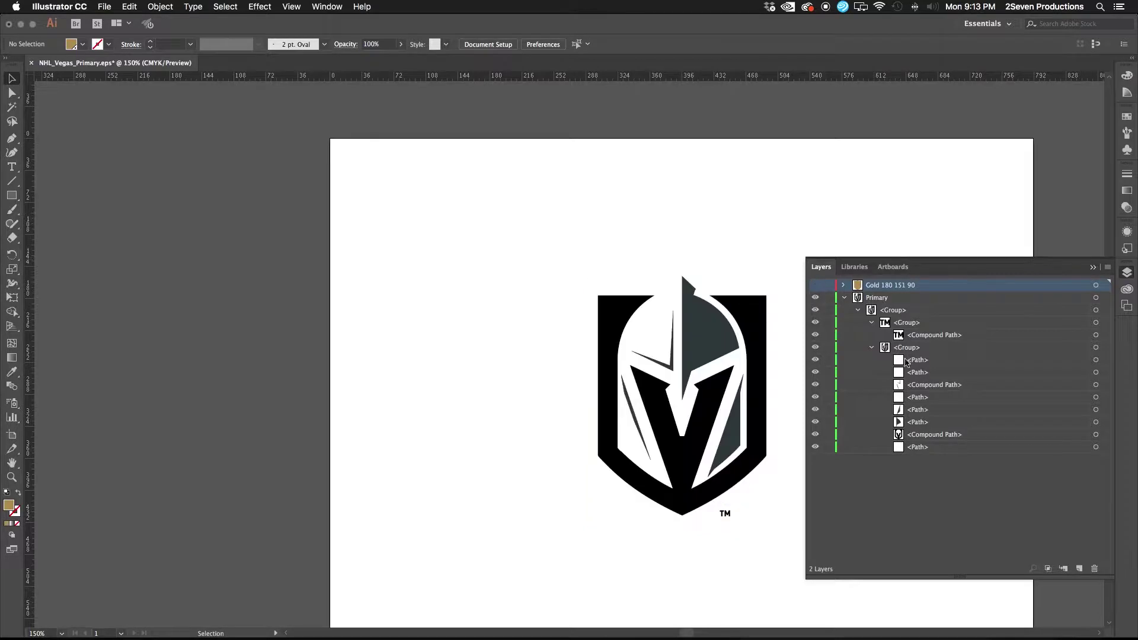
Move the black shield compound path out of the Primary layer into a new layer and hide that layer.
{"action": "left_click", "coordinate": [756, 328]}
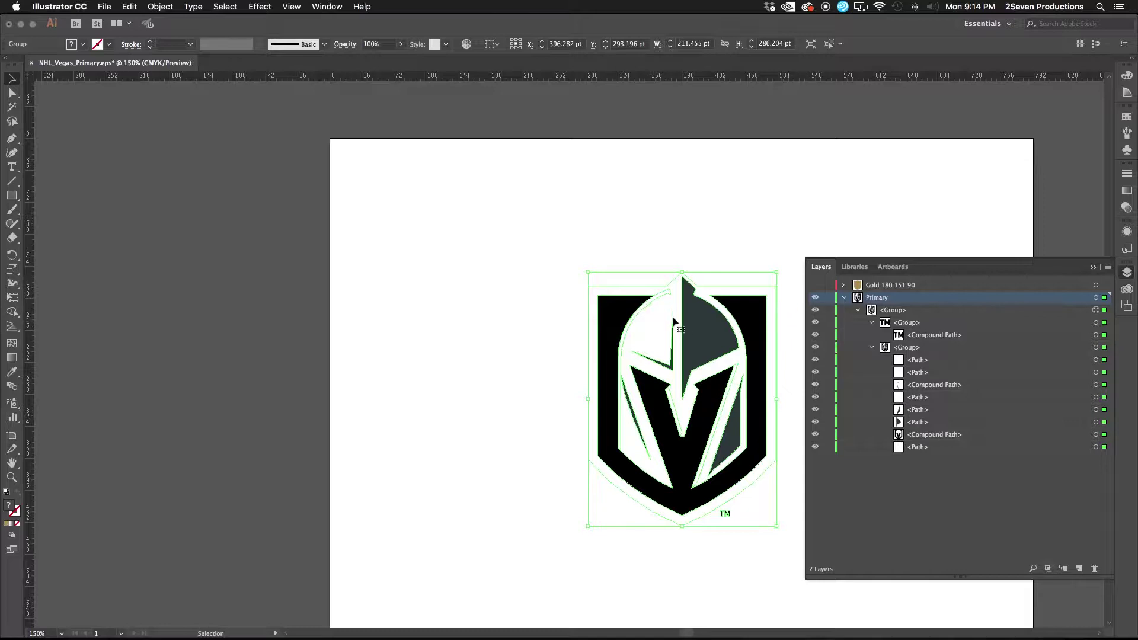
{"action": "left_click", "coordinate": [1079, 569]}
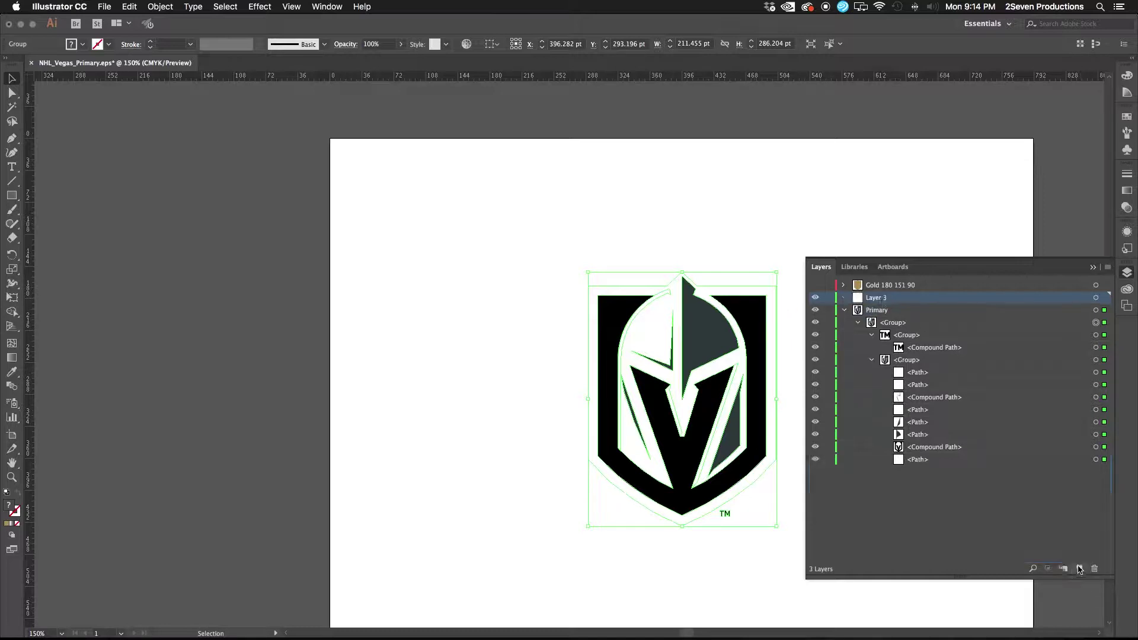
{"action": "left_click", "coordinate": [815, 296]}
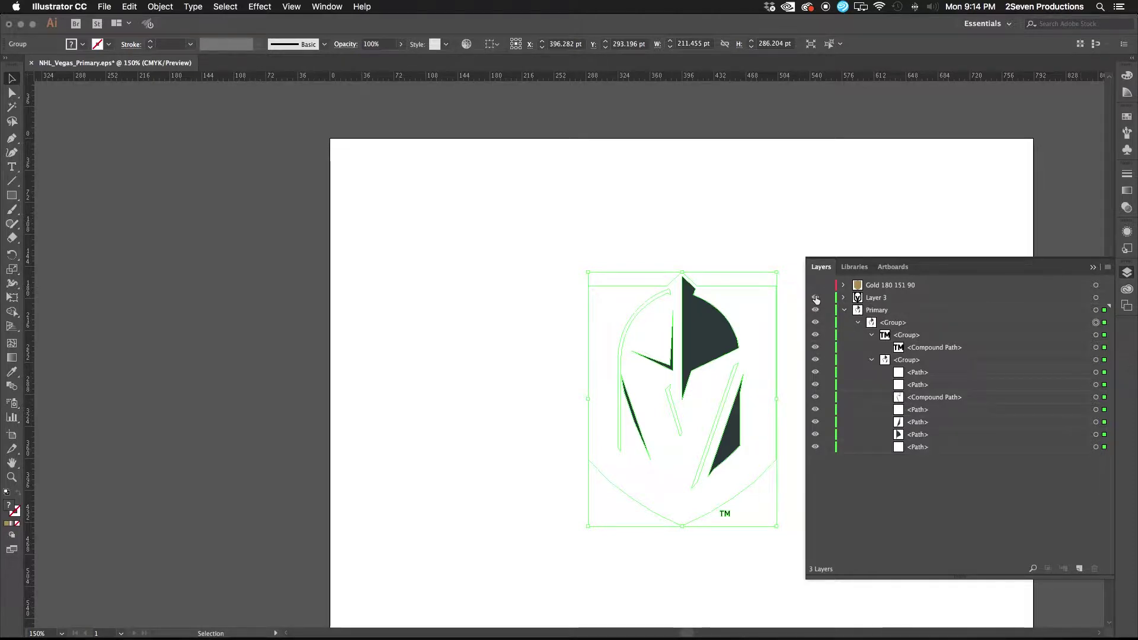
{"action": "left_click", "coordinate": [815, 297]}
{"action": "left_click", "coordinate": [815, 297]}
{"action": "left_click", "coordinate": [577, 444]}
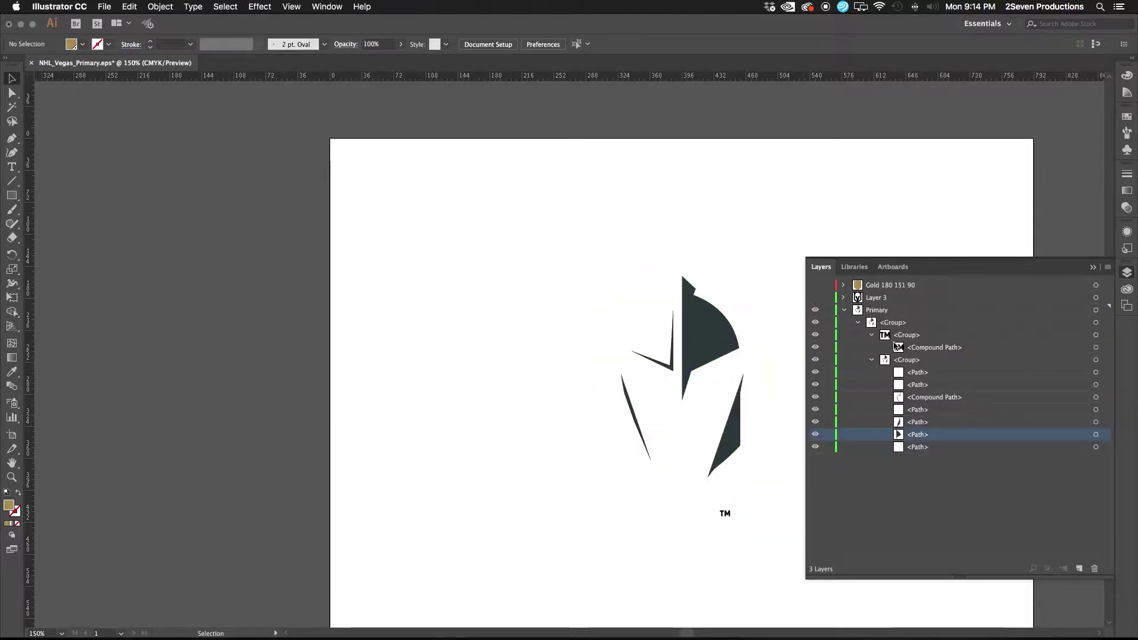
Move the TM compound path and the compound path of thin helmet slivers from Primary into the hidden black shield layer.
{"action": "left_click", "coordinate": [920, 350]}
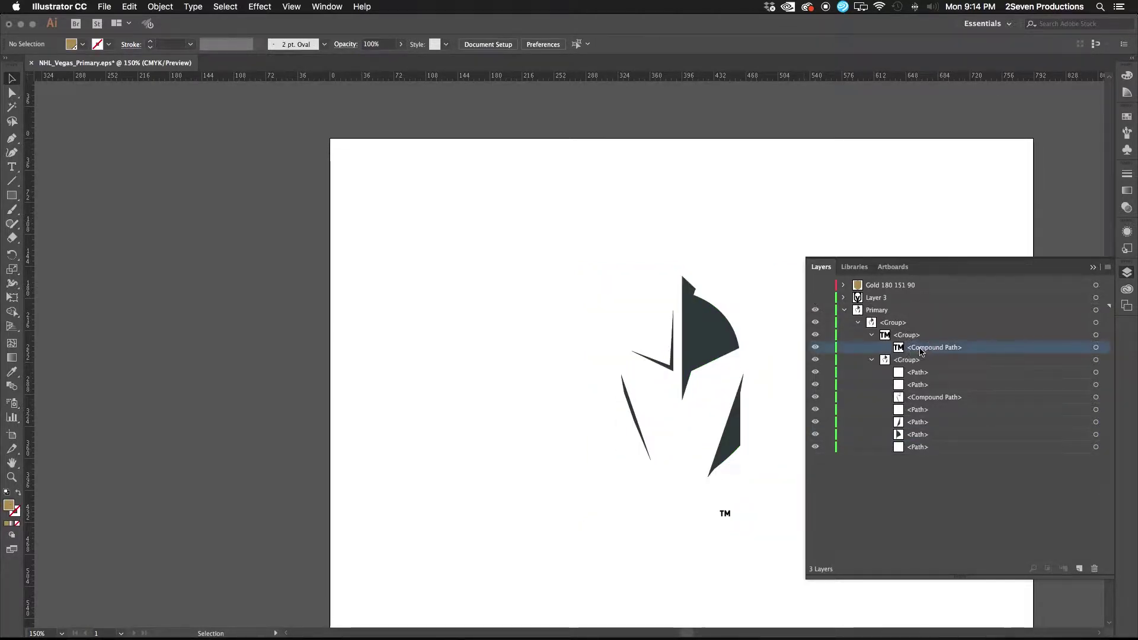
{"action": "left_click", "coordinate": [878, 298]}
{"action": "left_click_drag", "start_coordinate": [907, 348], "coordinate": [875, 300]}
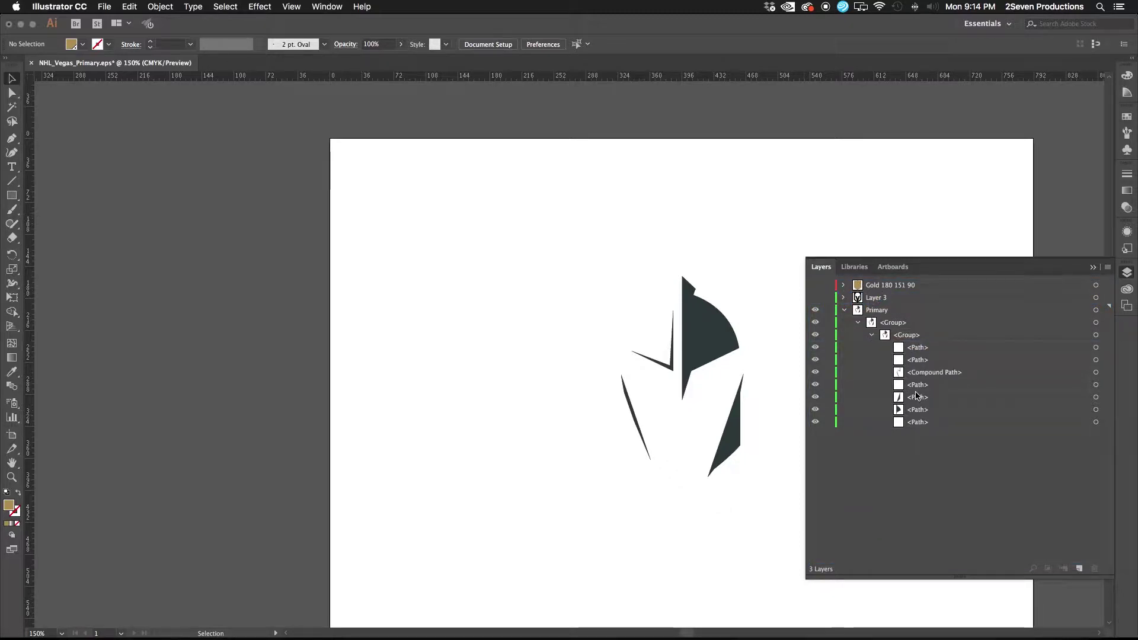
{"action": "left_click_drag", "start_coordinate": [924, 372], "coordinate": [854, 300]}
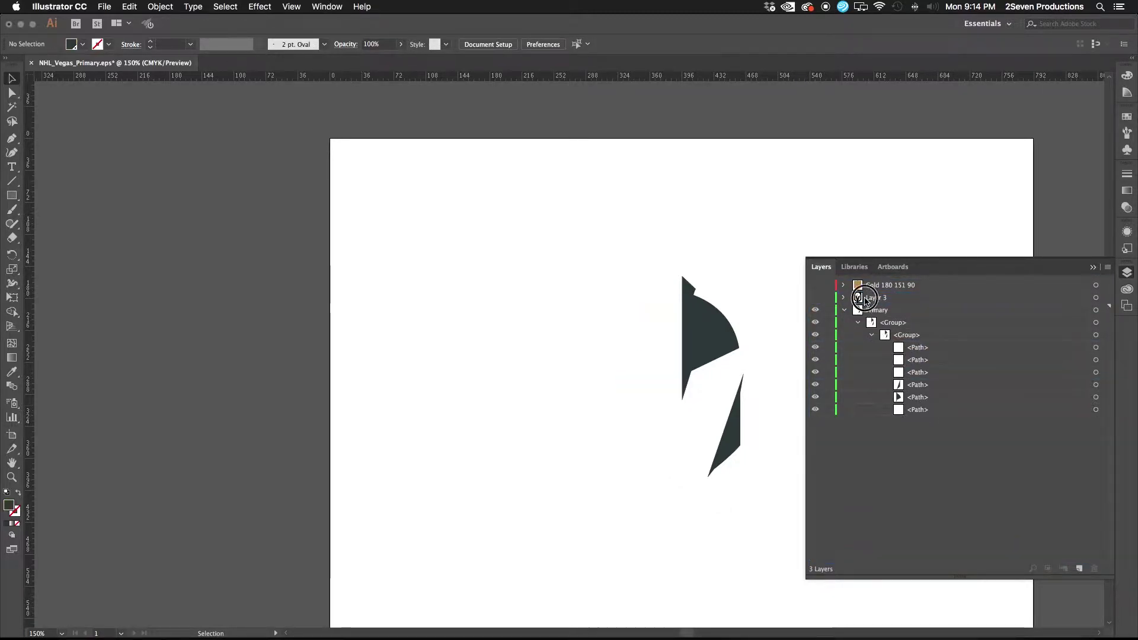
Rename the layer holding the black shapes Black.
{"action": "double_click", "coordinate": [854, 299]}
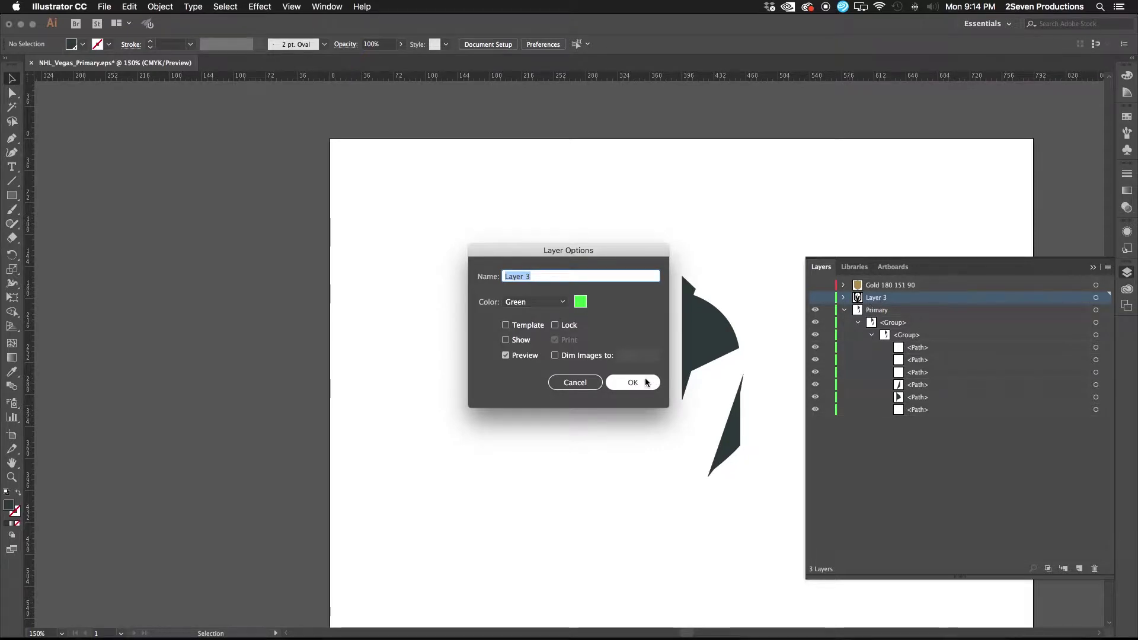
{"action": "type", "text": "Black"}
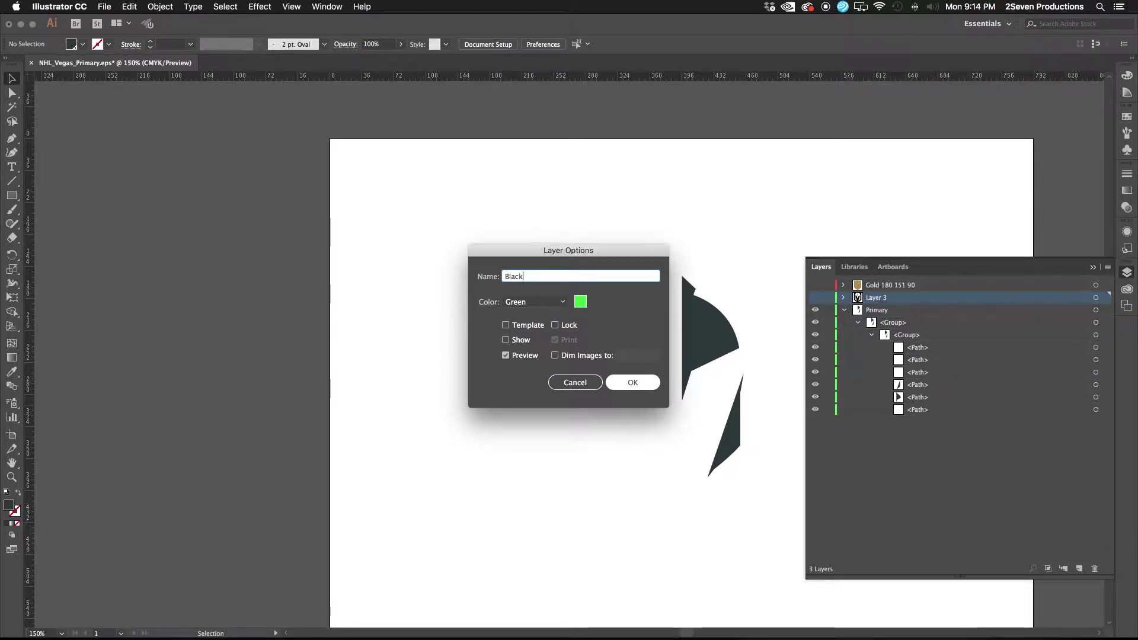
{"action": "key", "text": "Return"}
Create a new layer above Primary and move the two dark grey helmet paths into it.
{"action": "left_click", "coordinate": [709, 350]}
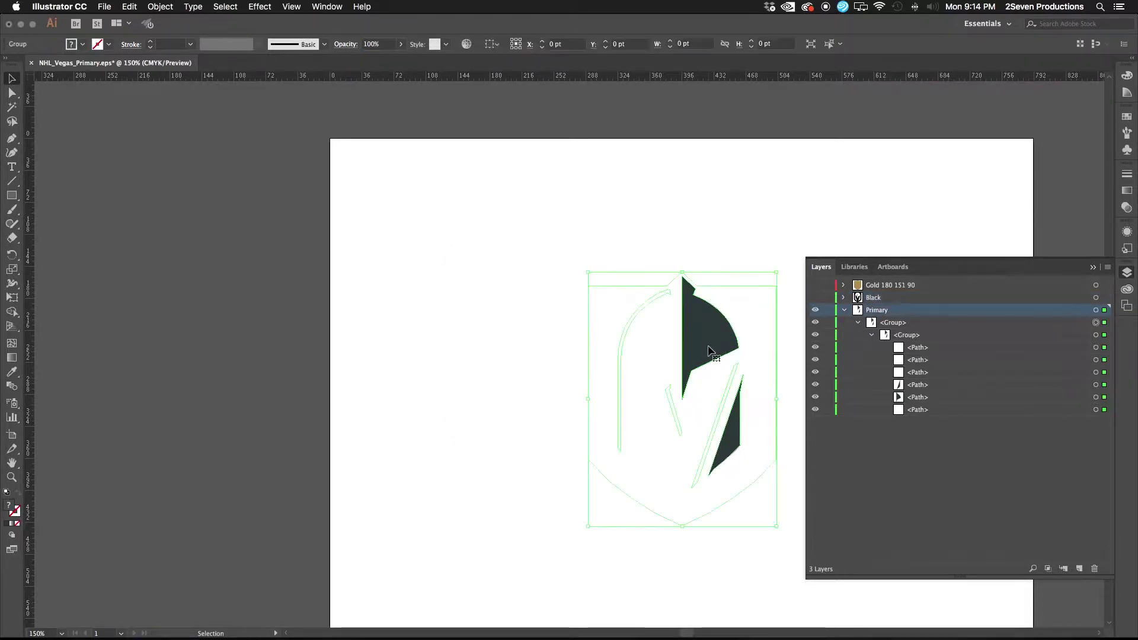
{"action": "left_click", "coordinate": [1083, 570]}
{"action": "left_click_drag", "start_coordinate": [918, 397], "coordinate": [891, 310]}
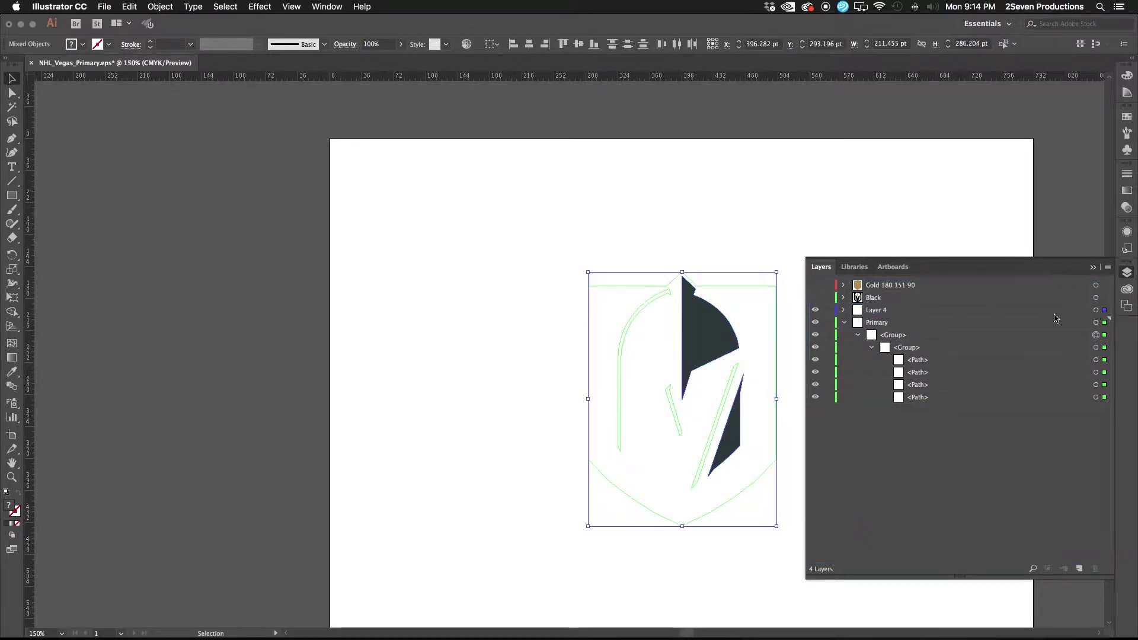
Check the RGB fill values of the dark grey helmet shapes and rename their layer Silver 51 63 66.
{"action": "left_click", "coordinate": [1096, 310]}
{"action": "double_click", "coordinate": [8, 504]}
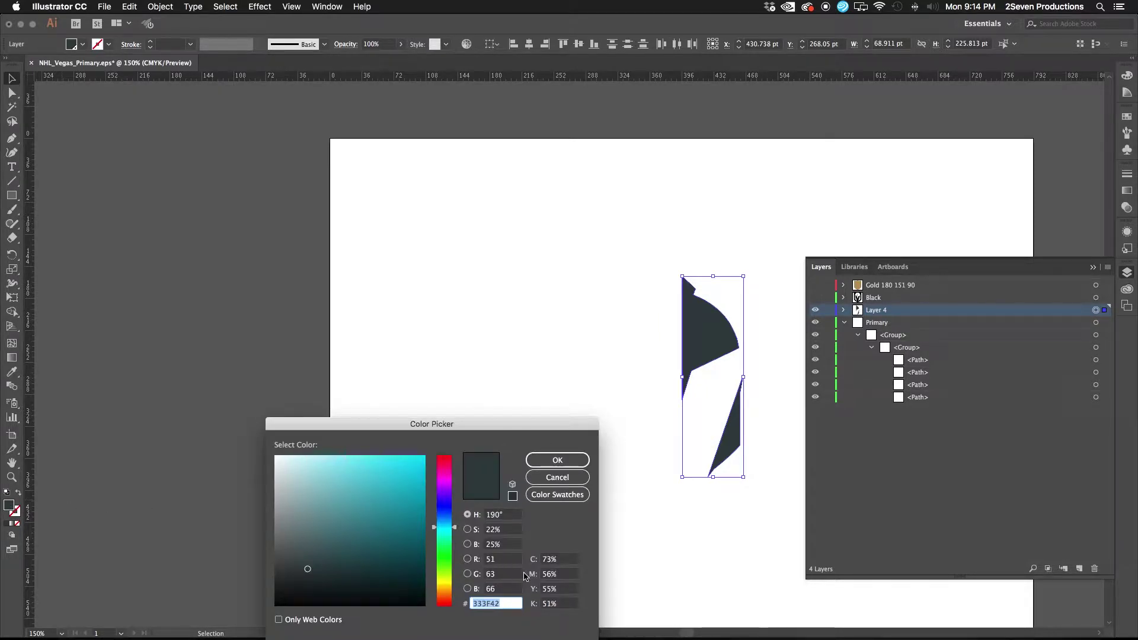
{"action": "left_click", "coordinate": [563, 476]}
{"action": "left_click", "coordinate": [875, 310]}
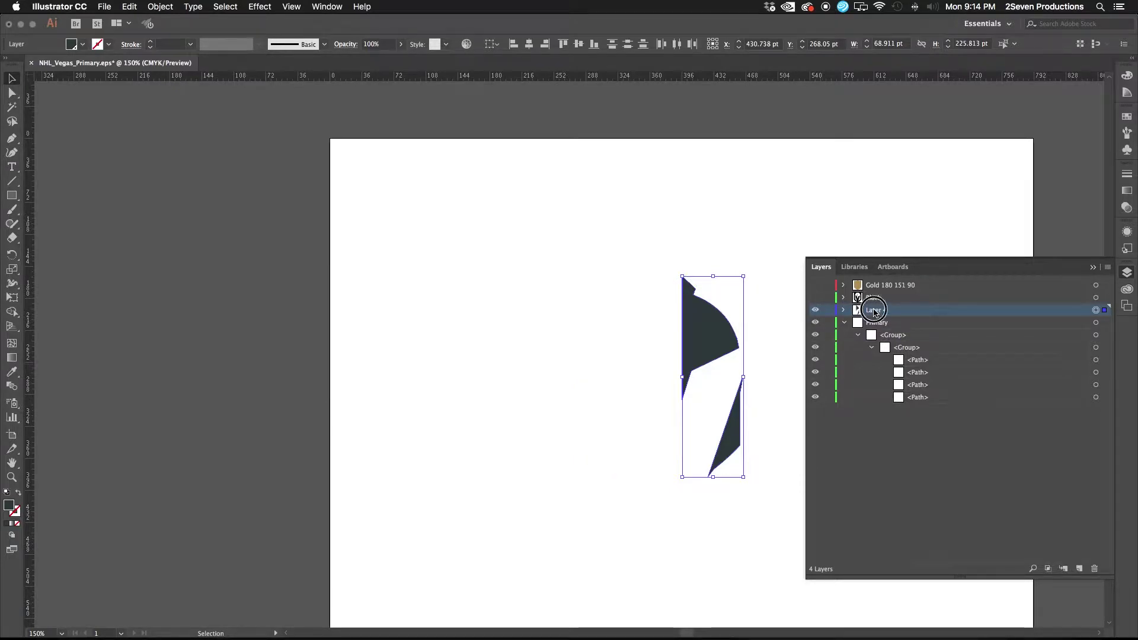
{"action": "double_click", "coordinate": [875, 311]}
{"action": "type", "text": "Sil"}
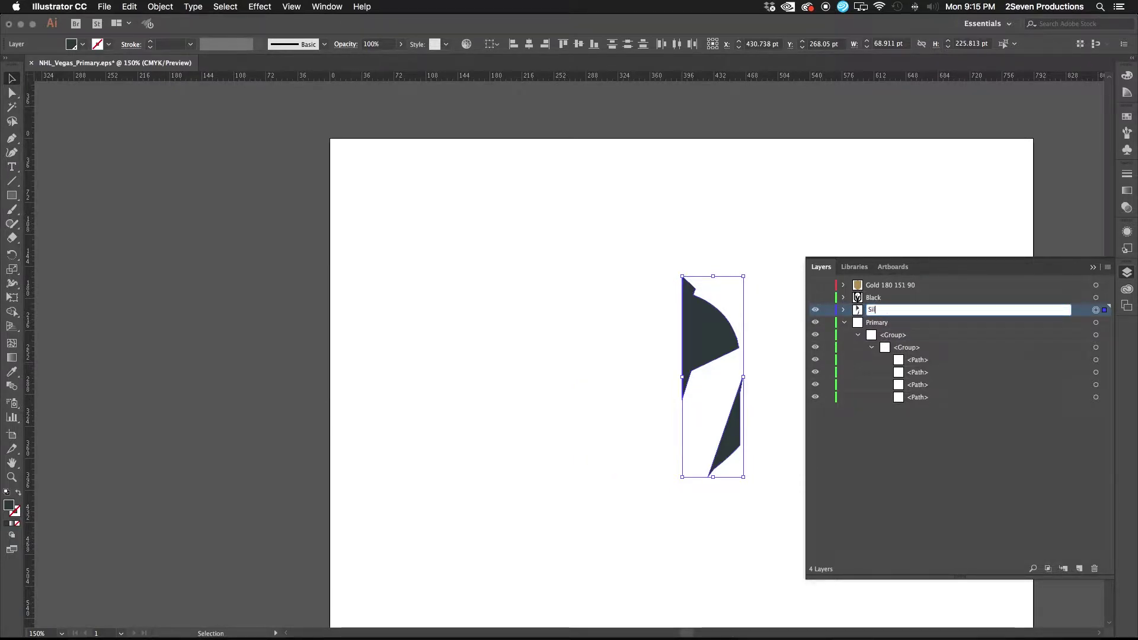
{"action": "type", "text": "ver 51 63 66"}
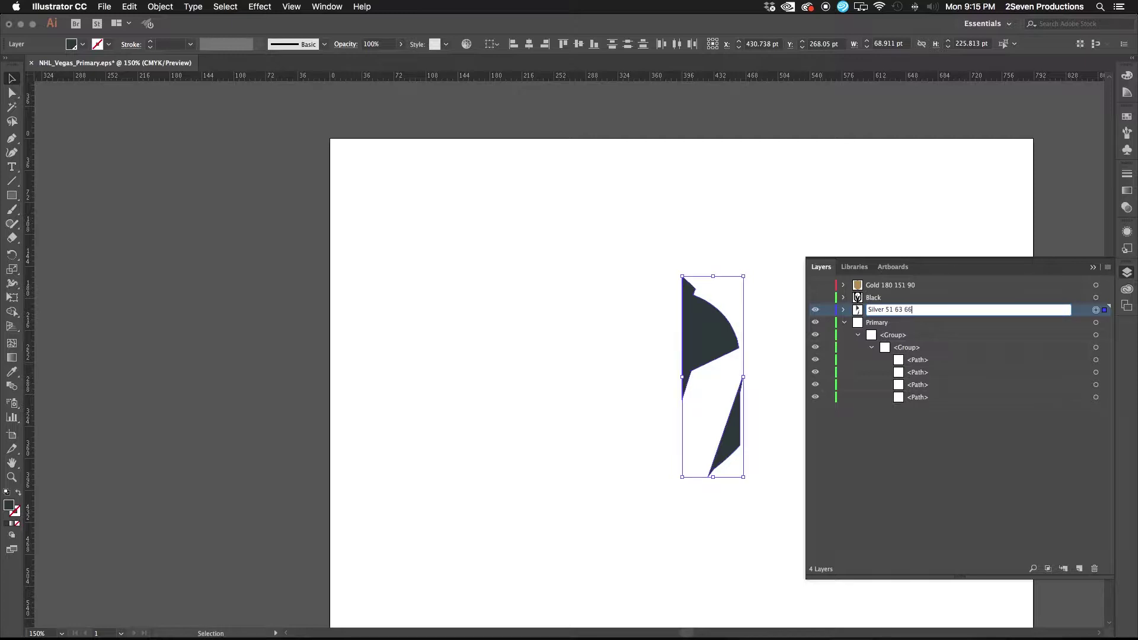
{"action": "key", "text": "Return"}
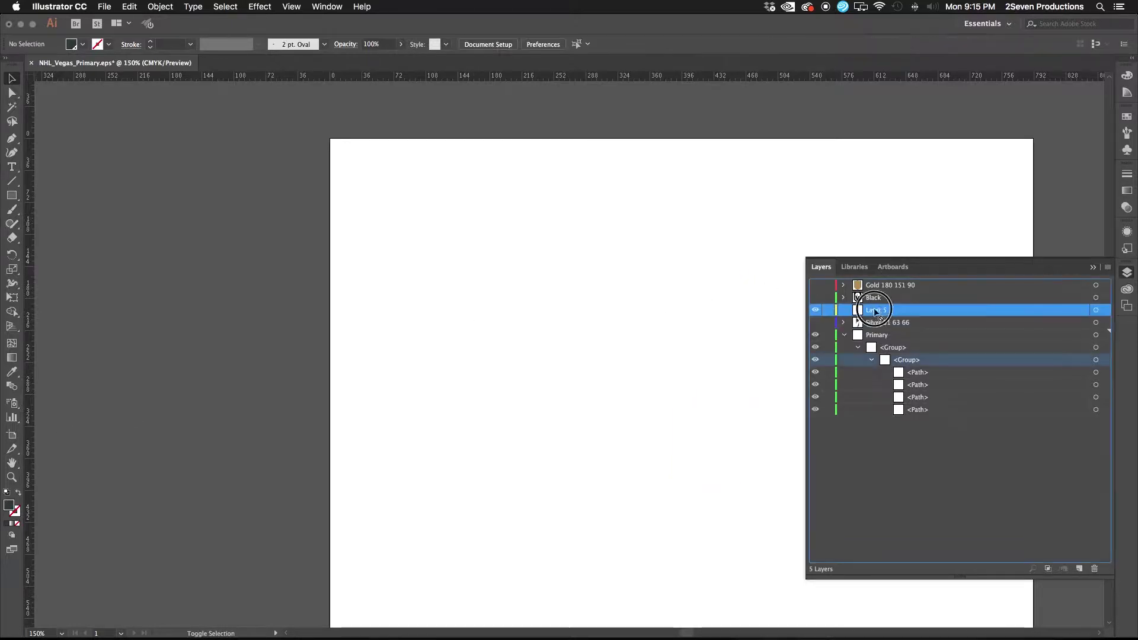
Put the remaining white paths in a new layer named White and delete the emptied Primary layer.
{"action": "double_click", "coordinate": [877, 311]}
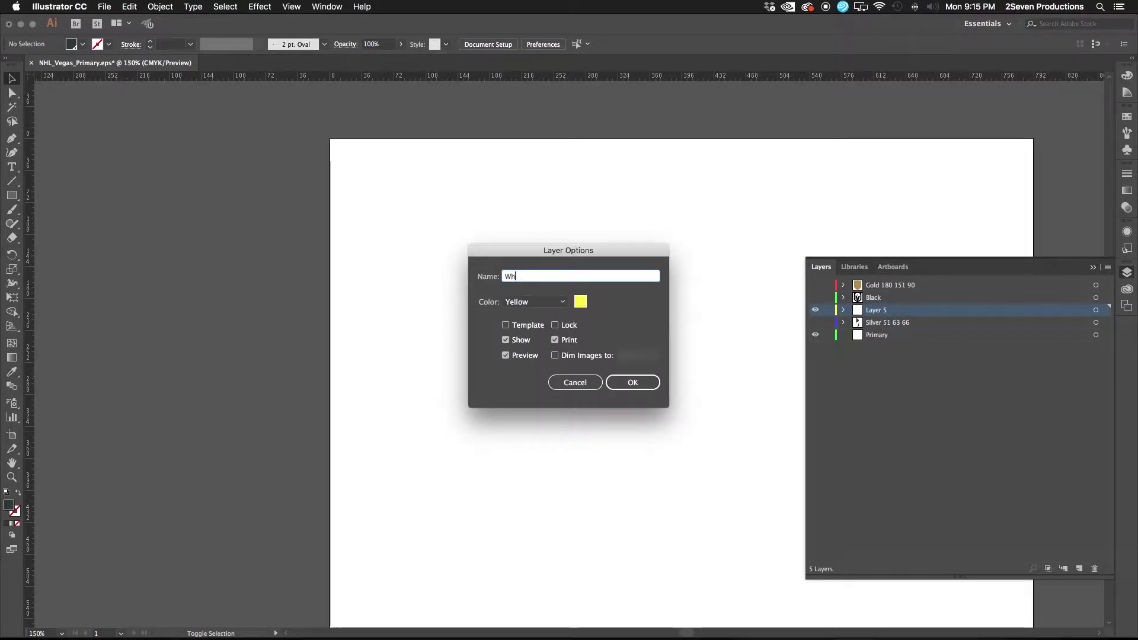
{"action": "type", "text": "White"}
{"action": "key", "text": "Return"}
{"action": "left_click", "coordinate": [850, 337]}
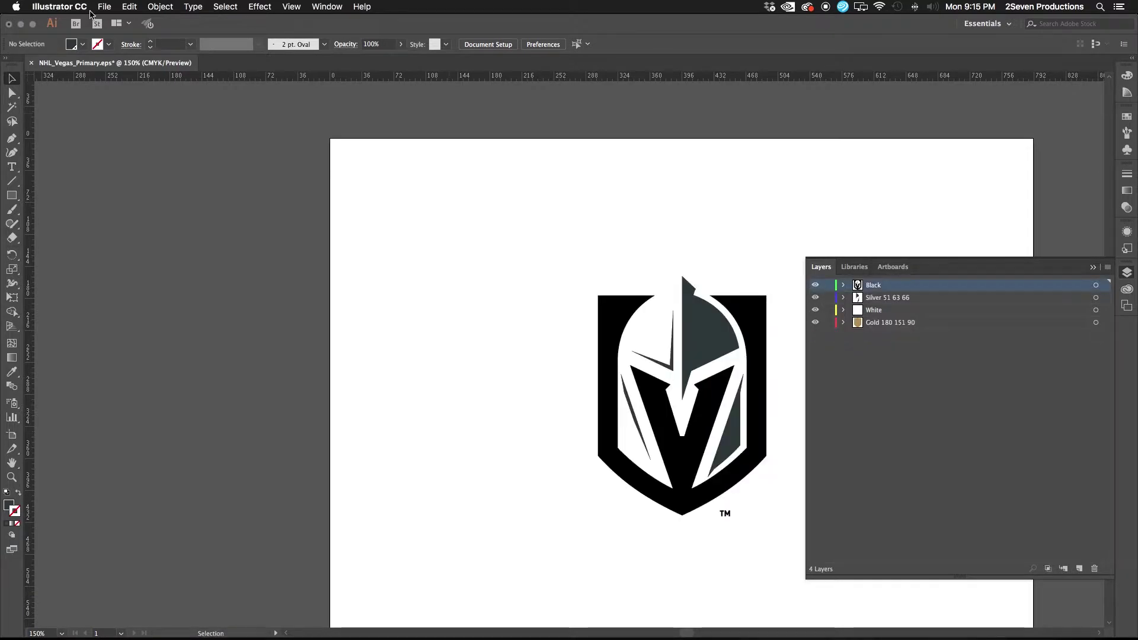
Save the logo in the Primary Logo folder as NHL_Vegas_Primary in Adobe Illustrator (ai) format, using the legacy Illustrator 8 version.
{"action": "left_click", "coordinate": [104, 7]}
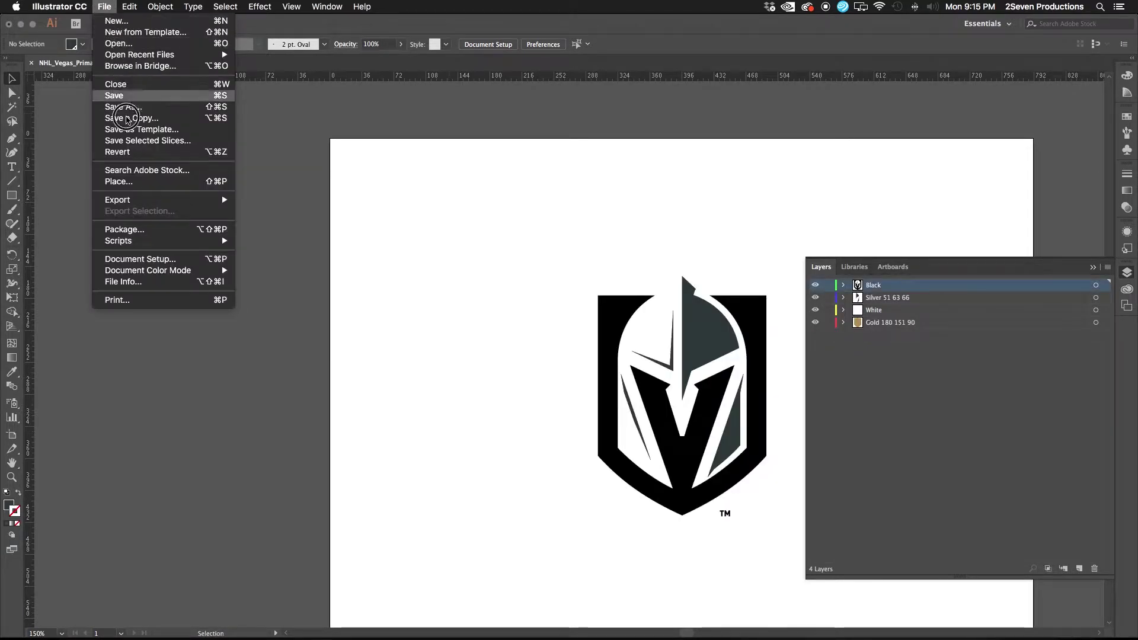
{"action": "left_click", "coordinate": [133, 107]}
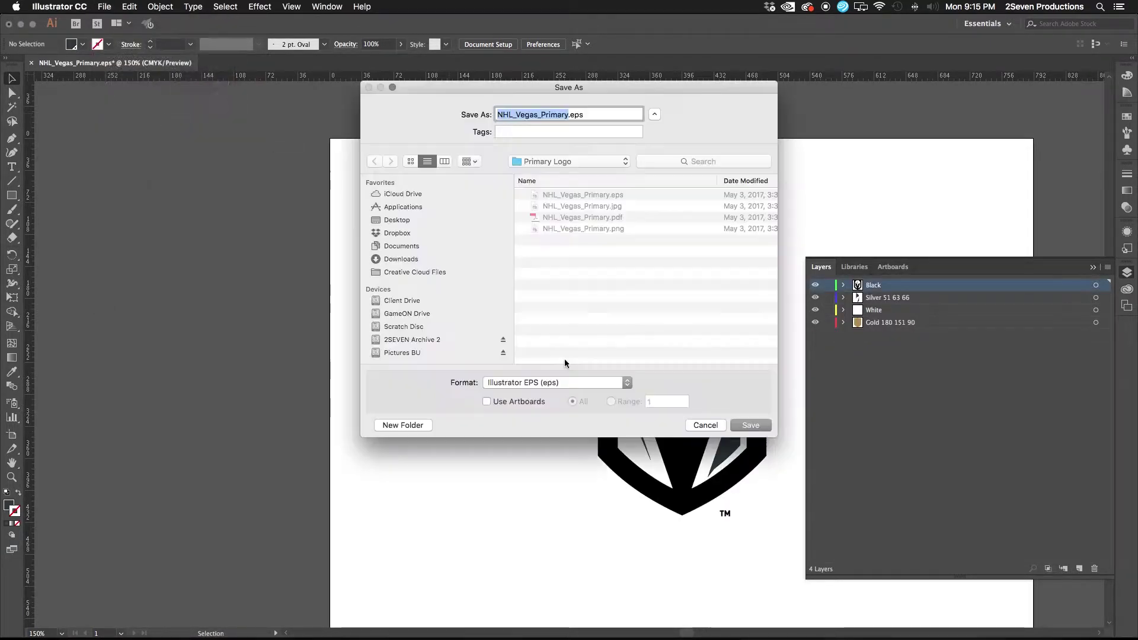
{"action": "left_click", "coordinate": [579, 383]}
{"action": "left_click", "coordinate": [577, 373]}
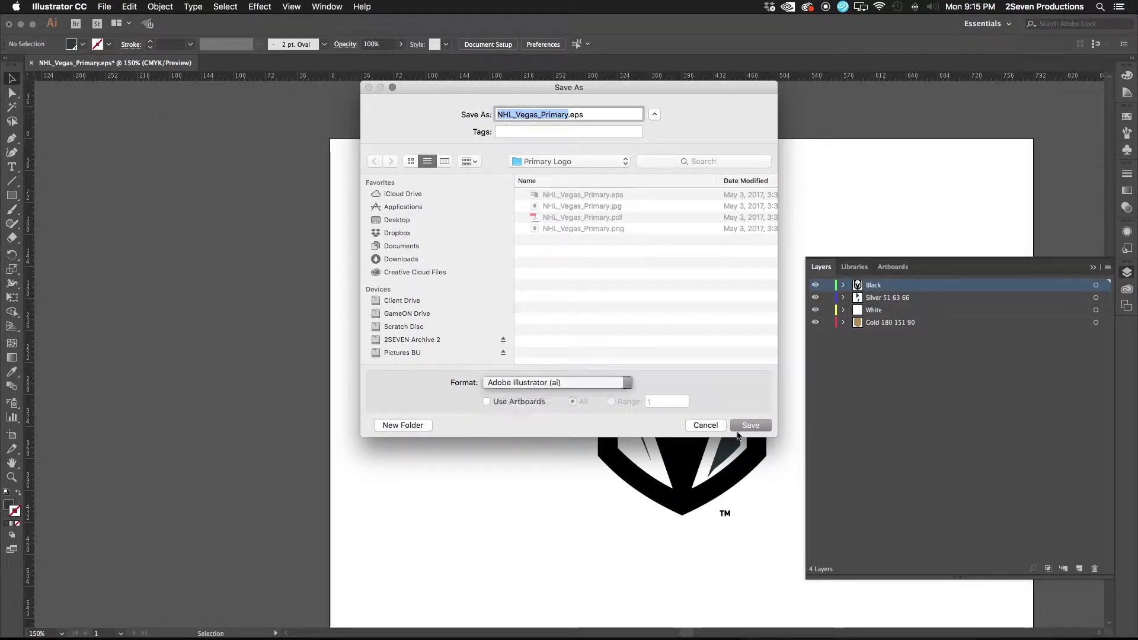
{"action": "left_click", "coordinate": [750, 425]}
{"action": "left_click", "coordinate": [533, 162]}
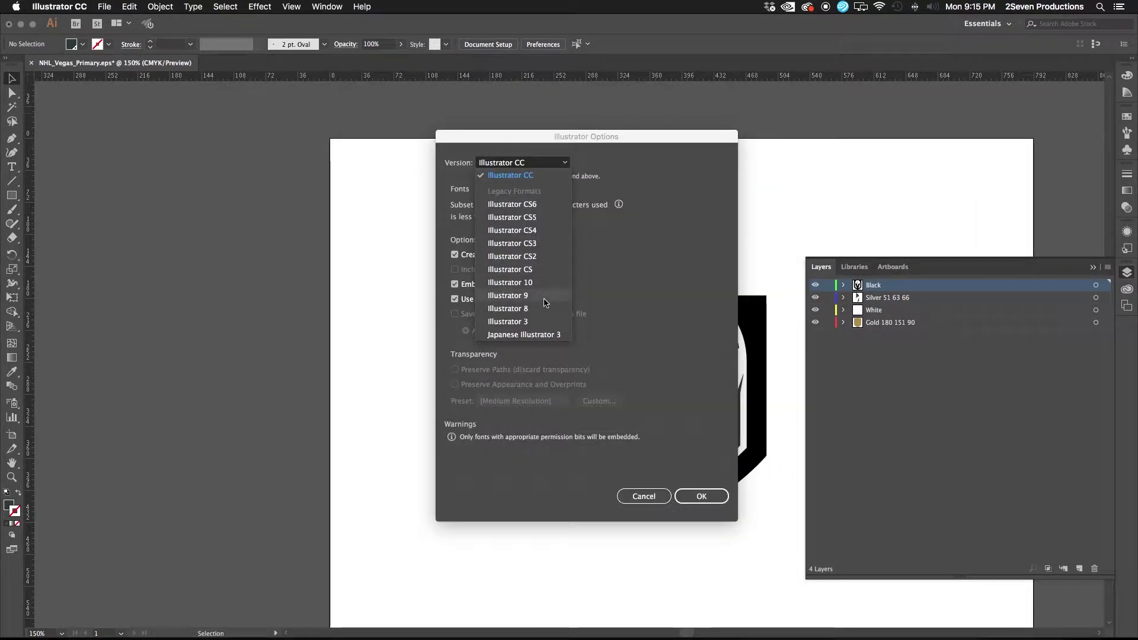
{"action": "left_click", "coordinate": [578, 323]}
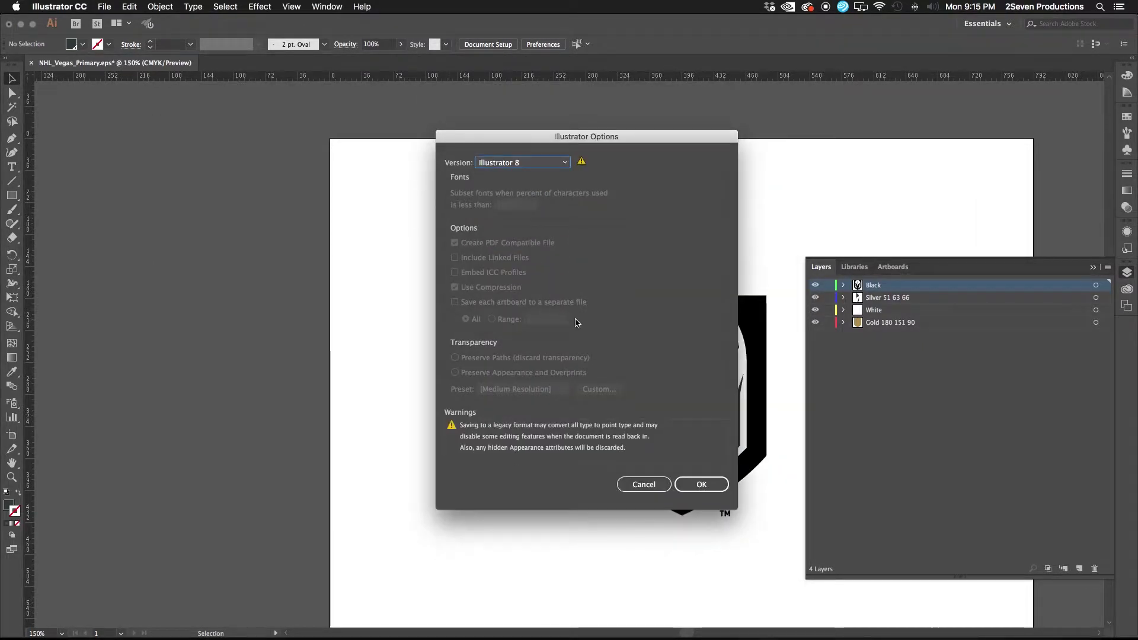
{"action": "left_click", "coordinate": [701, 484]}
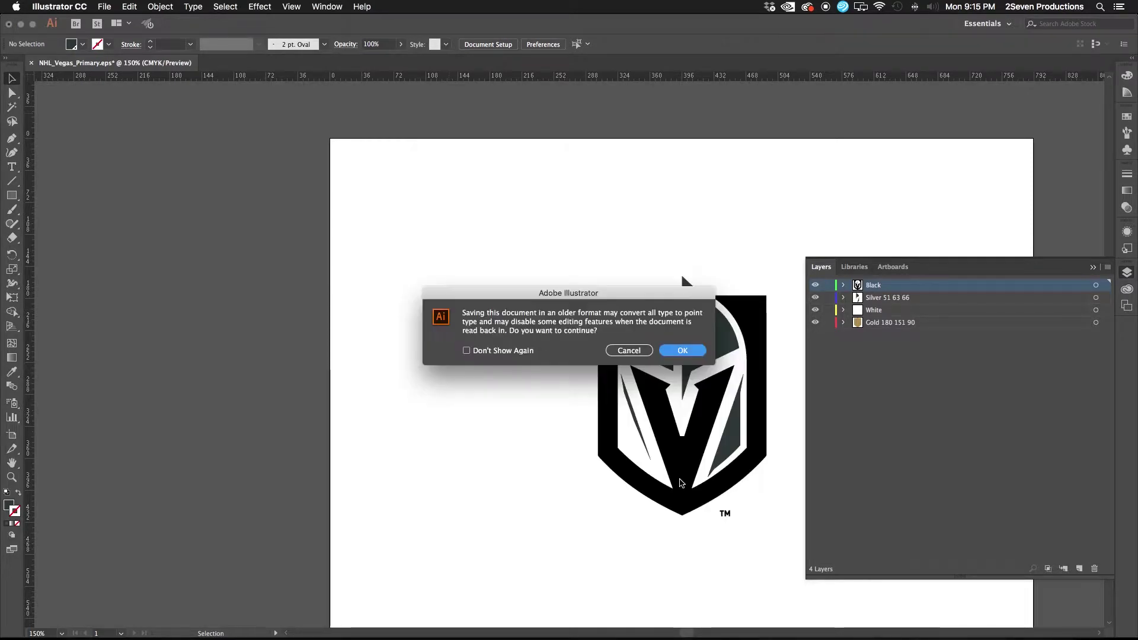
{"action": "left_click", "coordinate": [682, 350]}
Switch to Cinema 4D and import NHL_Vegas_Primary.ai with CV-ArtSmart Import.
{"action": "left_click", "coordinate": [794, 619]}
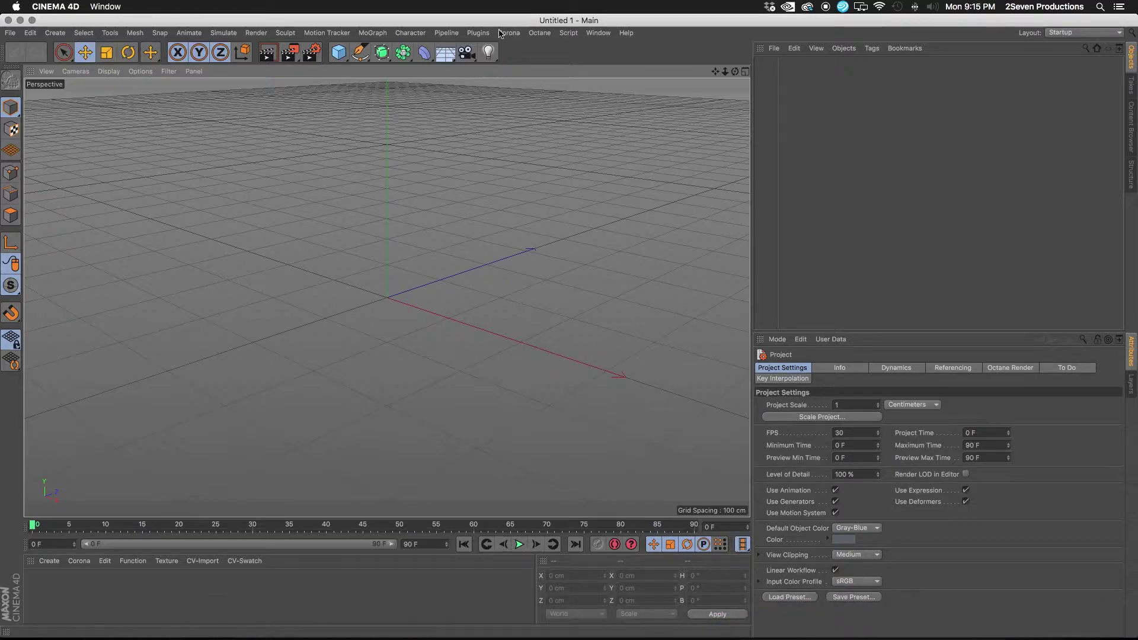
{"action": "left_click", "coordinate": [478, 32]}
{"action": "mouse_move", "coordinate": [493, 81]}
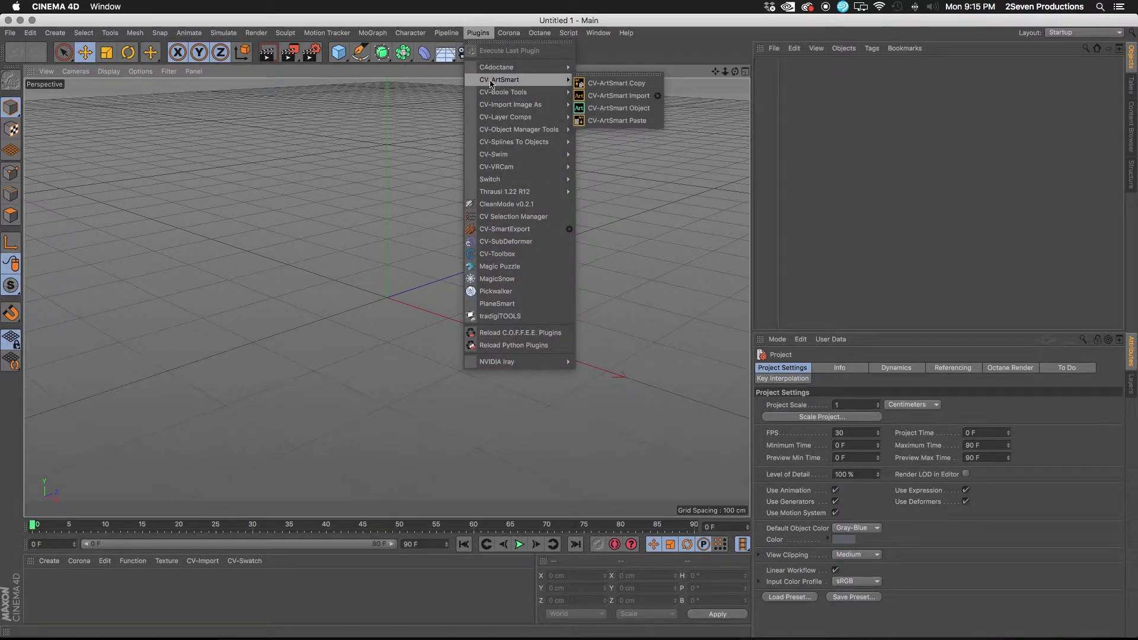
{"action": "left_click", "coordinate": [617, 95]}
{"action": "double_click", "coordinate": [449, 109]}
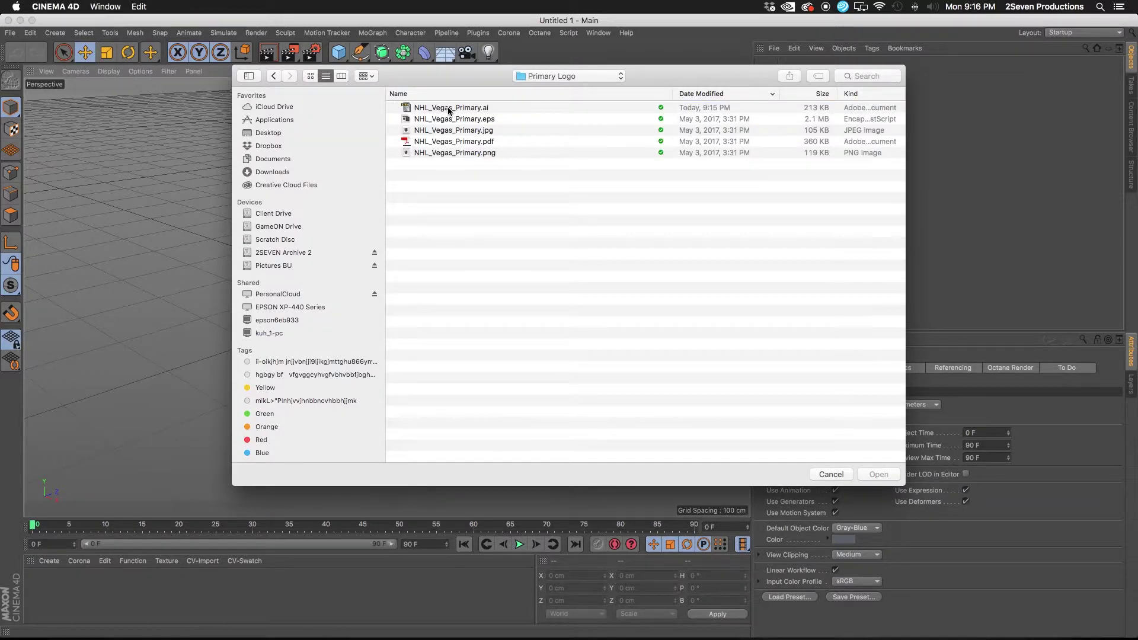
Import NHL_Vegas_Primary.ai from the Primary Logo folder, show all four views and collapse the Black, Silver and White groups.
{"action": "left_click", "coordinate": [447, 108]}
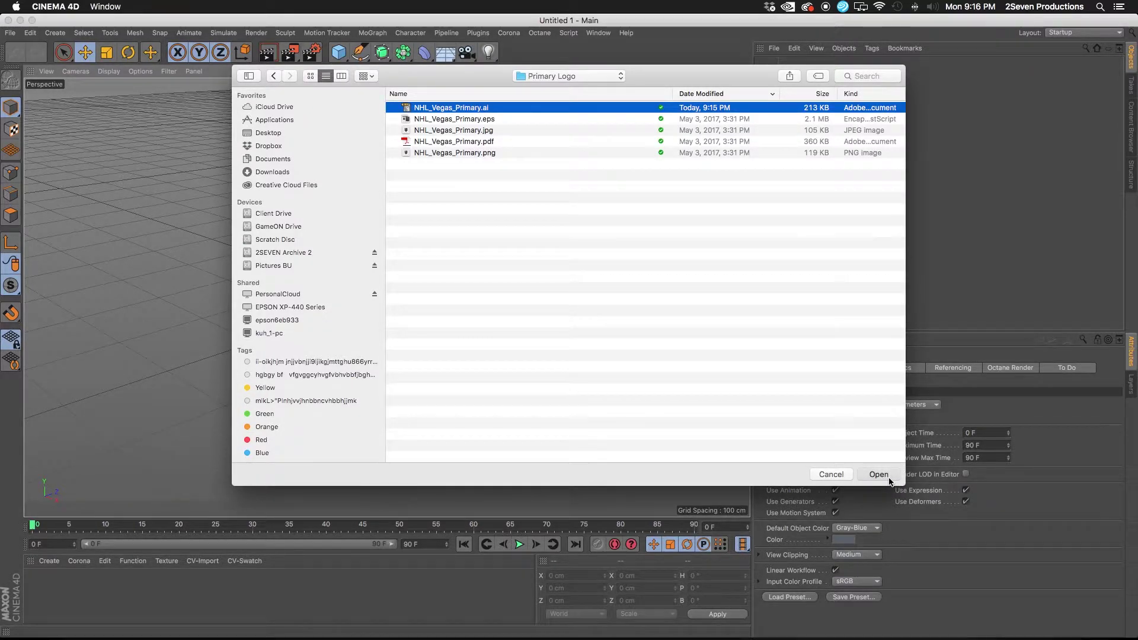
{"action": "left_click", "coordinate": [888, 479]}
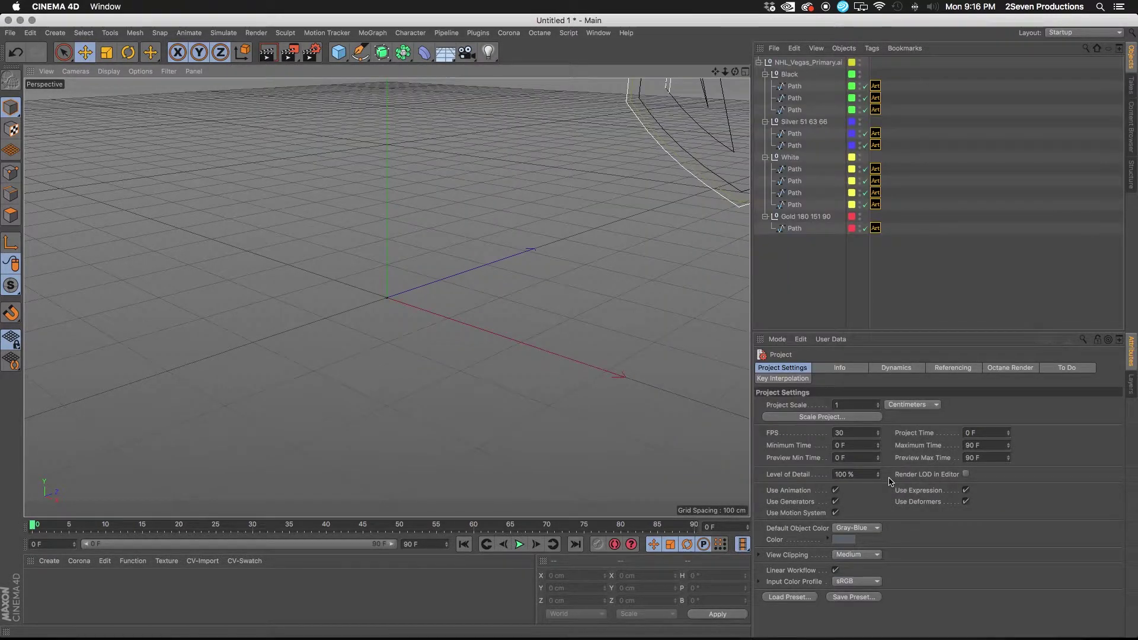
{"action": "left_click", "coordinate": [744, 72]}
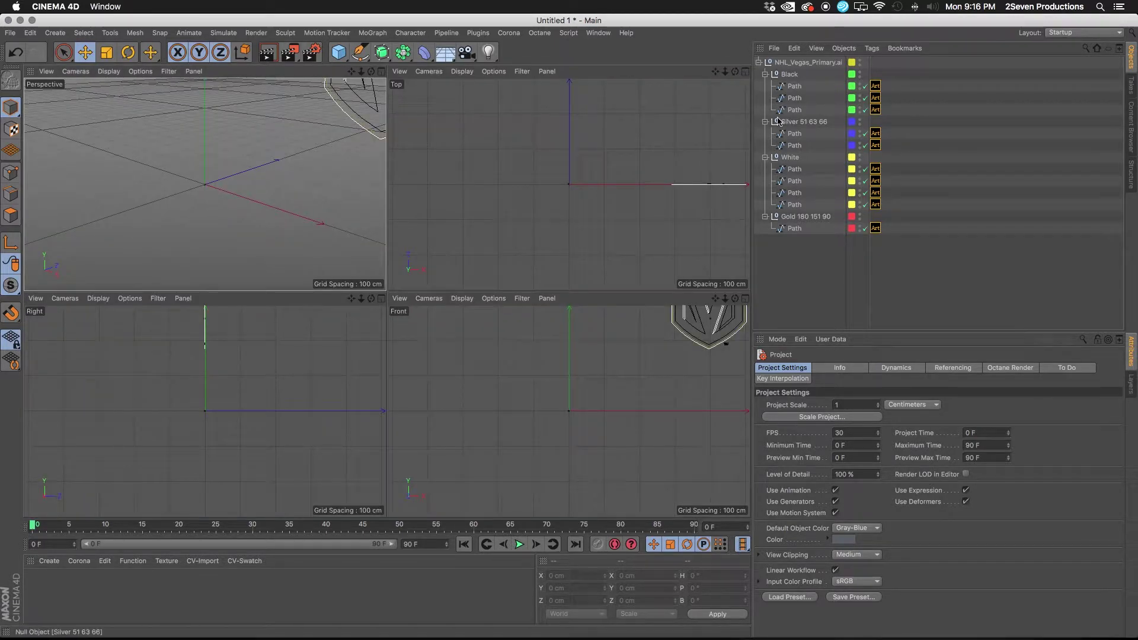
{"action": "left_click", "coordinate": [765, 74]}
{"action": "left_click", "coordinate": [765, 86]}
{"action": "left_click", "coordinate": [765, 98]}
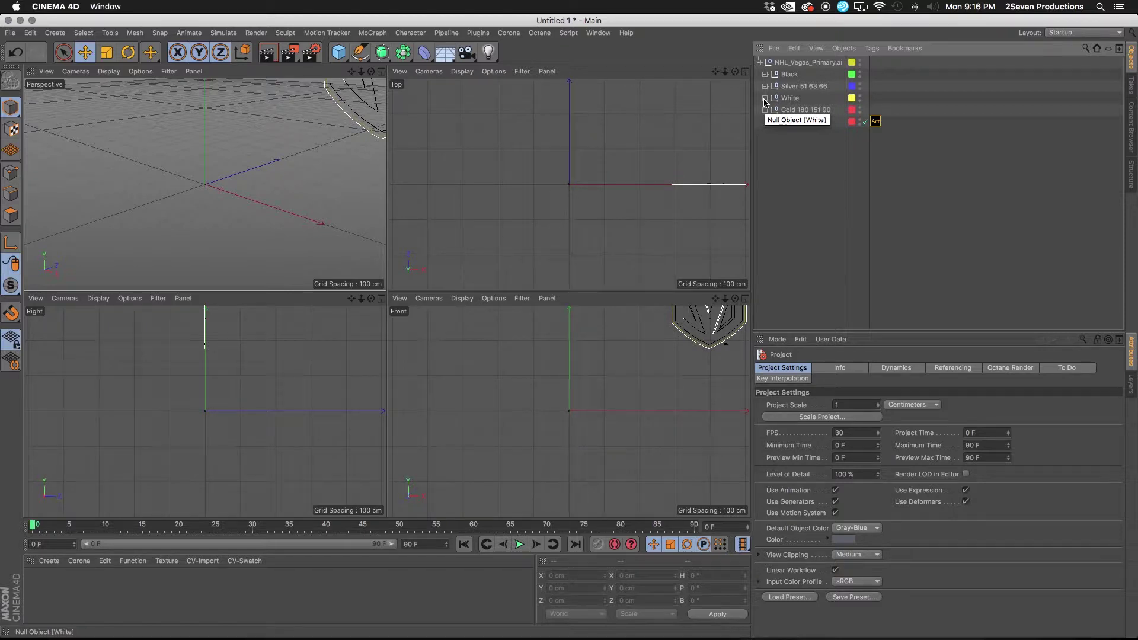
Centre the NHL_Vegas_Primary.ai logo on the world origin and set its parent null's axis position to X 0 and Y 0.
{"action": "left_click", "coordinate": [807, 62]}
{"action": "left_click_drag", "start_coordinate": [569, 355], "coordinate": [559, 473]}
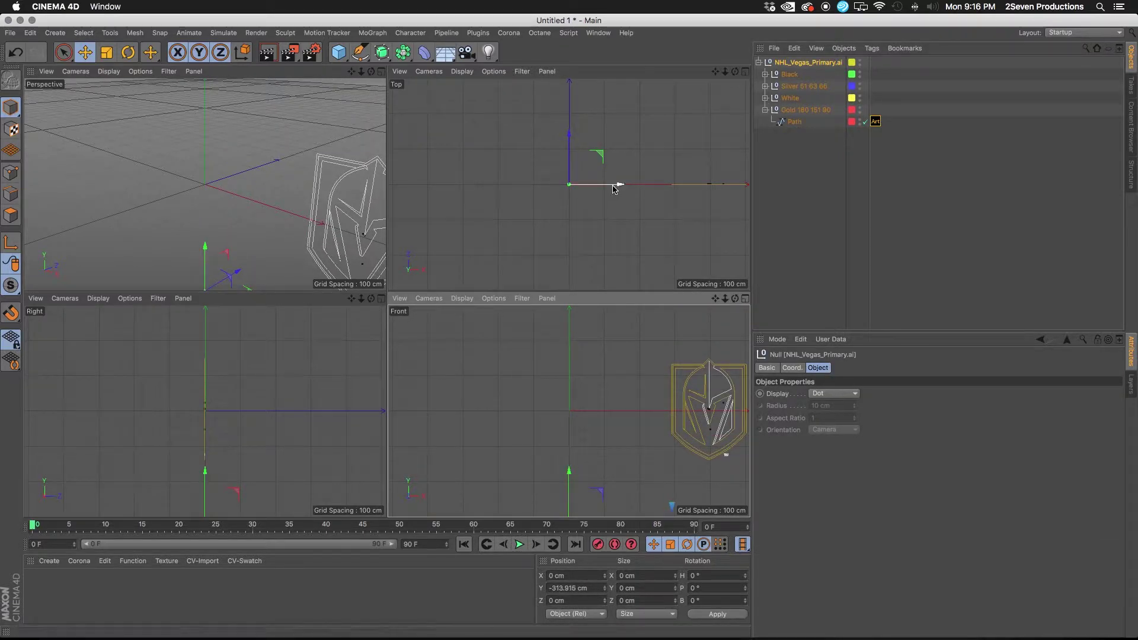
{"action": "left_click_drag", "start_coordinate": [613, 189], "coordinate": [473, 189]}
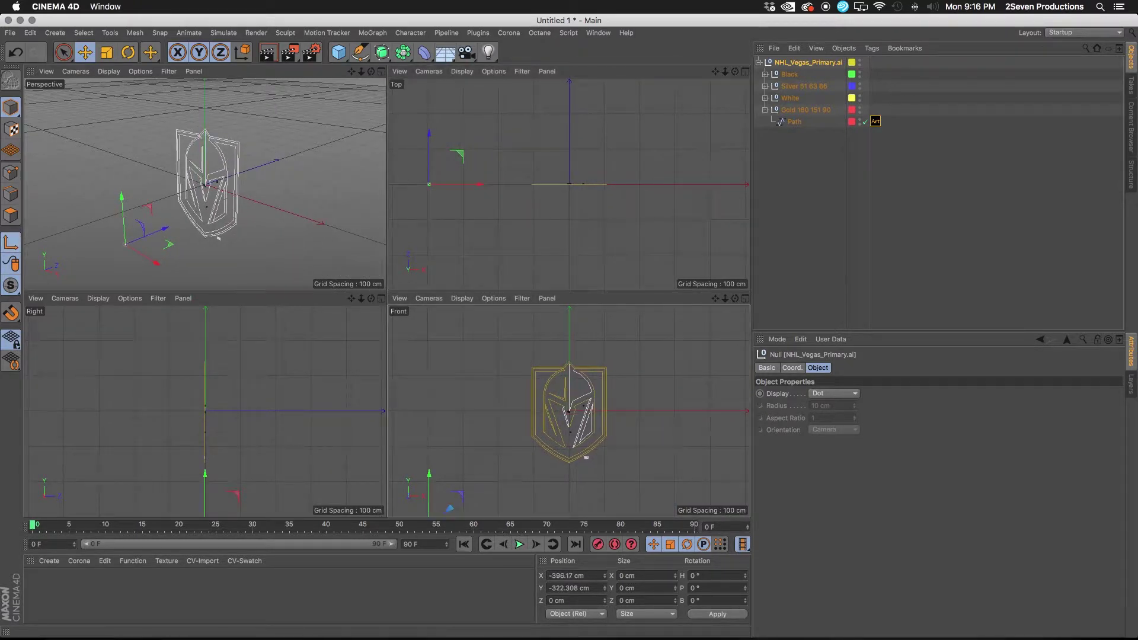
{"action": "left_click", "coordinate": [568, 575]}
{"action": "left_click", "coordinate": [597, 588]}
{"action": "type", "text": "0"}
{"action": "left_click", "coordinate": [714, 615]}
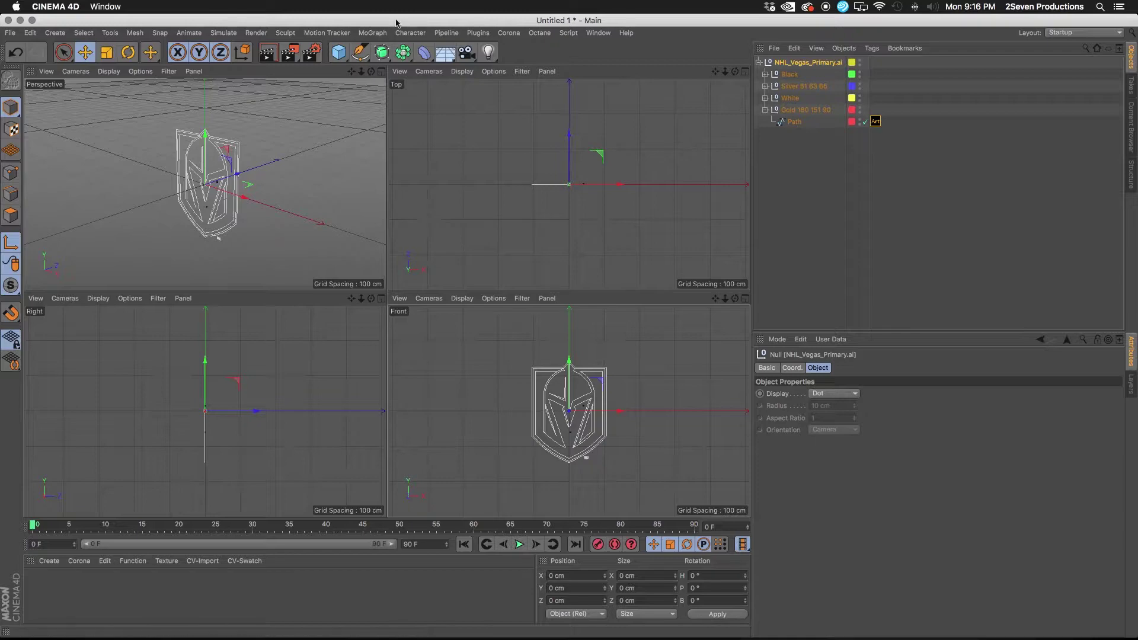
Add an Extrude generator and nest the Gold 180 151 90 null with its path inside it.
{"action": "left_click", "coordinate": [382, 71]}
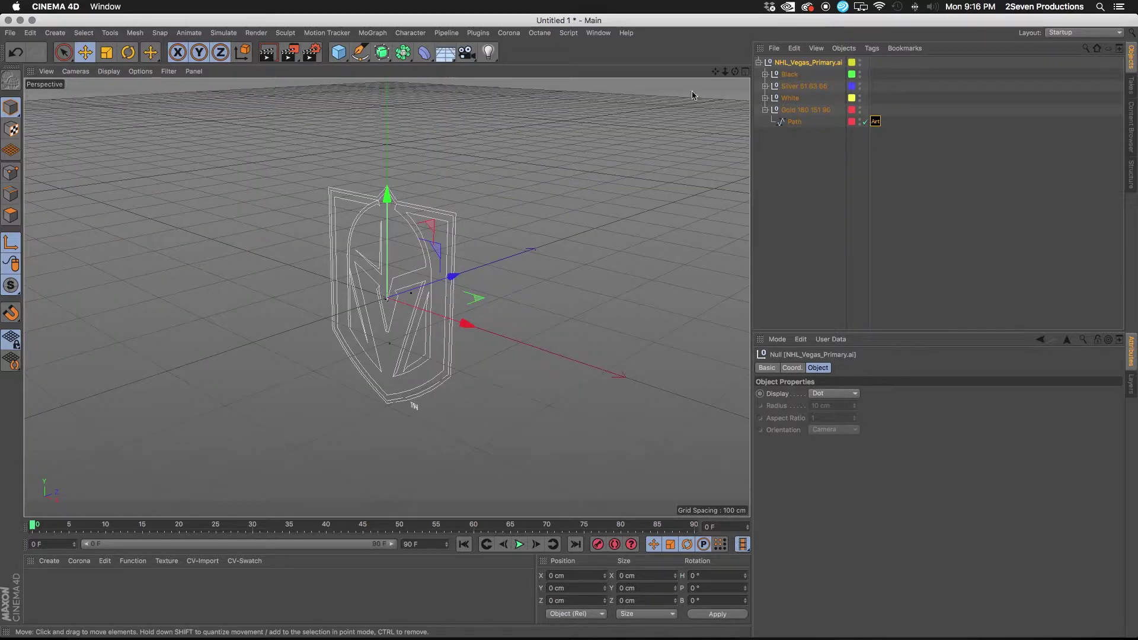
{"action": "left_click_drag", "start_coordinate": [734, 72], "coordinate": [747, 31]}
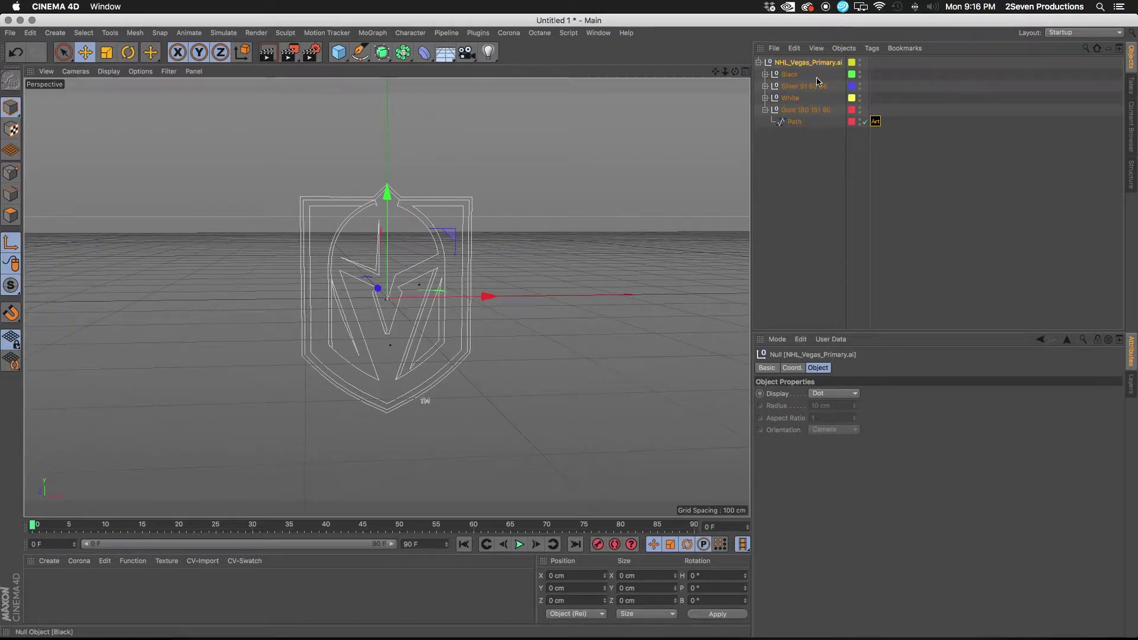
{"action": "left_click", "coordinate": [794, 111]}
{"action": "left_click", "coordinate": [794, 121]}
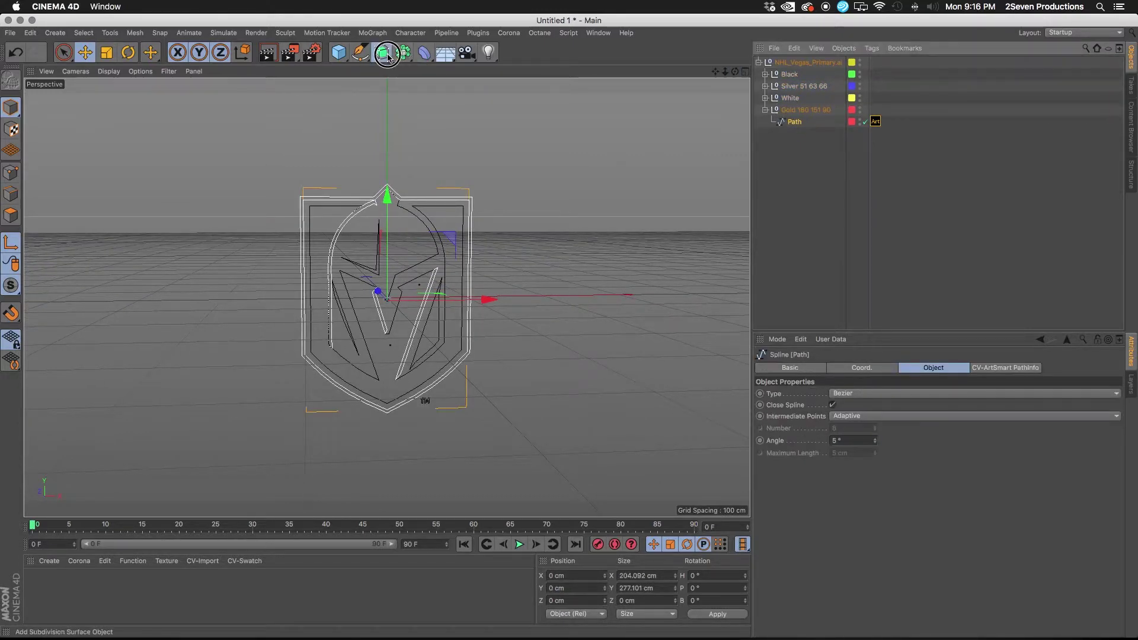
{"action": "left_click_drag", "start_coordinate": [382, 53], "coordinate": [494, 67]}
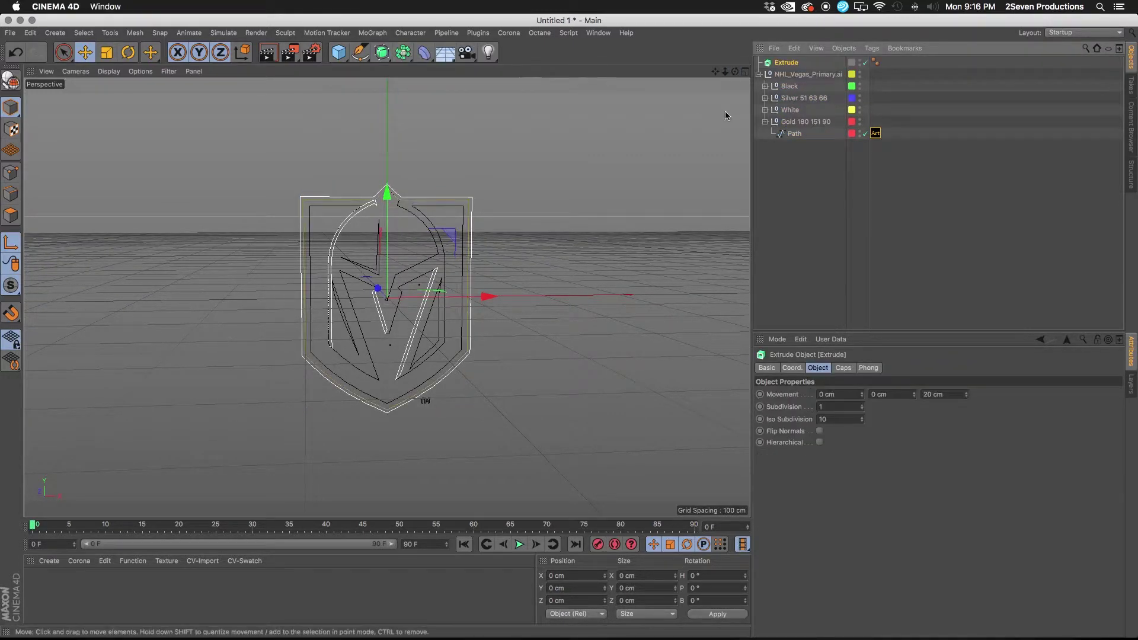
{"action": "left_click", "coordinate": [794, 133]}
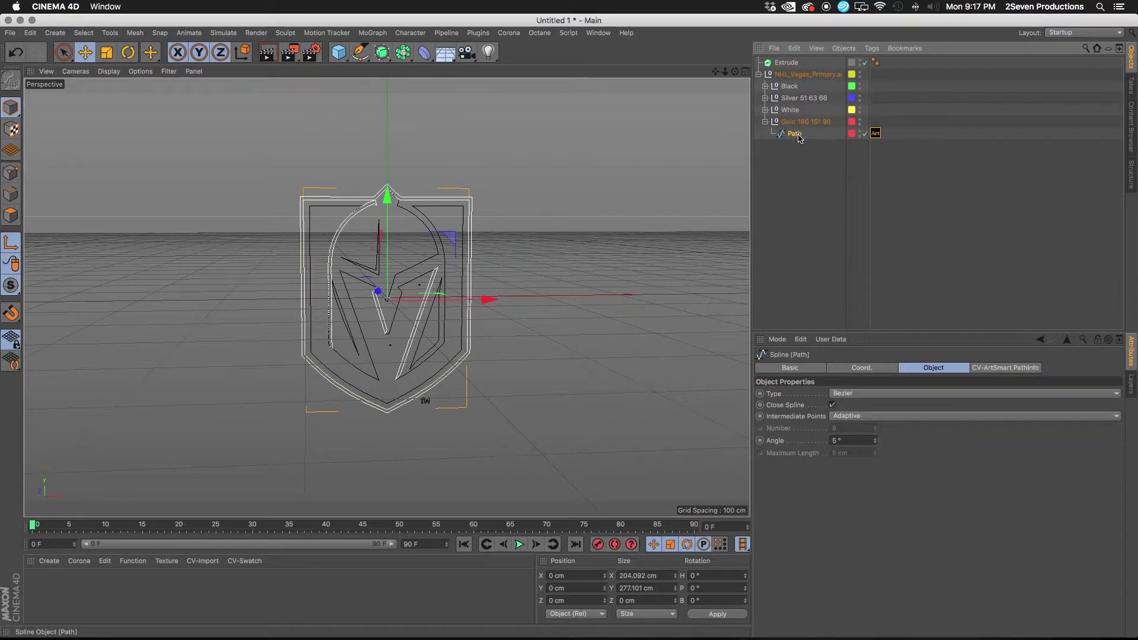
{"action": "left_click", "coordinate": [791, 123]}
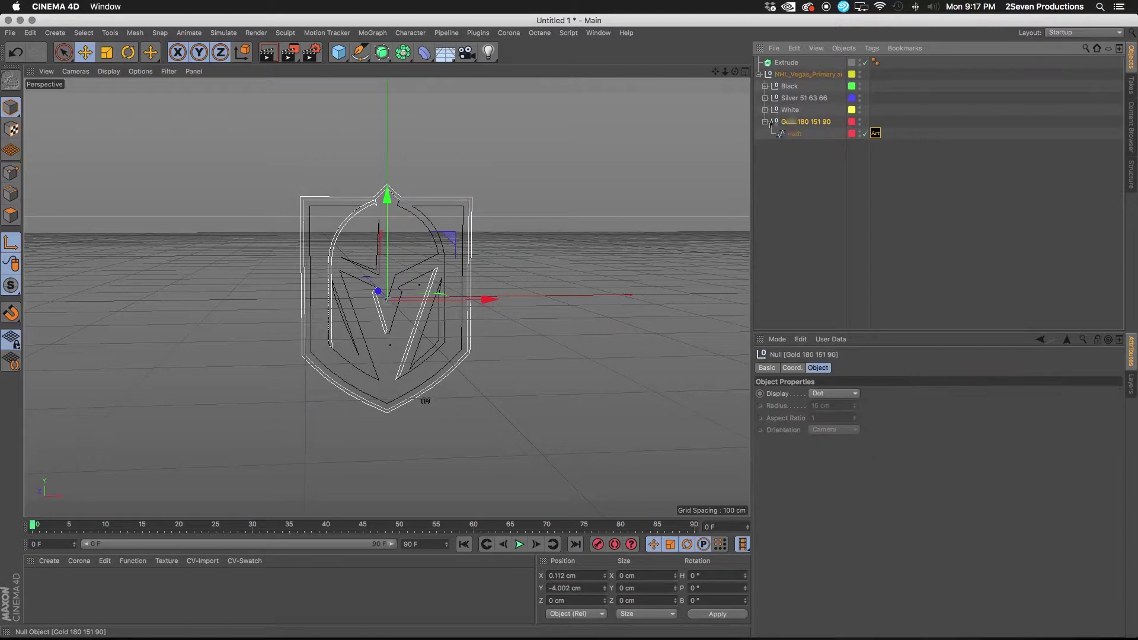
{"action": "left_click_drag", "start_coordinate": [792, 122], "coordinate": [786, 64]}
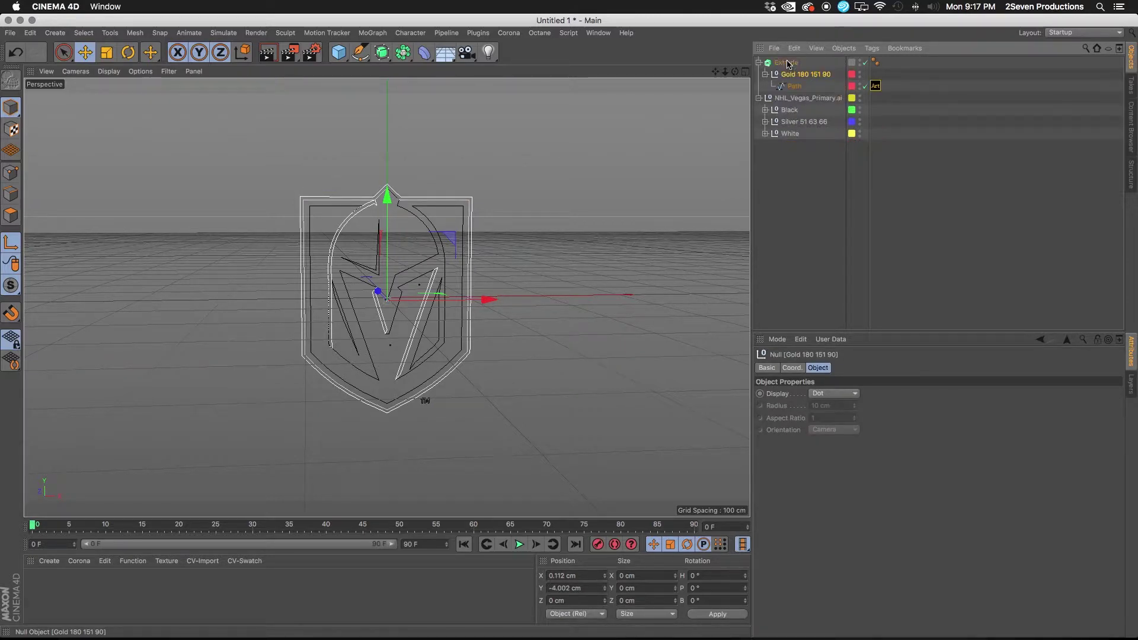
Enable Hierarchical on the Extrude generator and rename it Gold.
{"action": "left_click", "coordinate": [785, 63]}
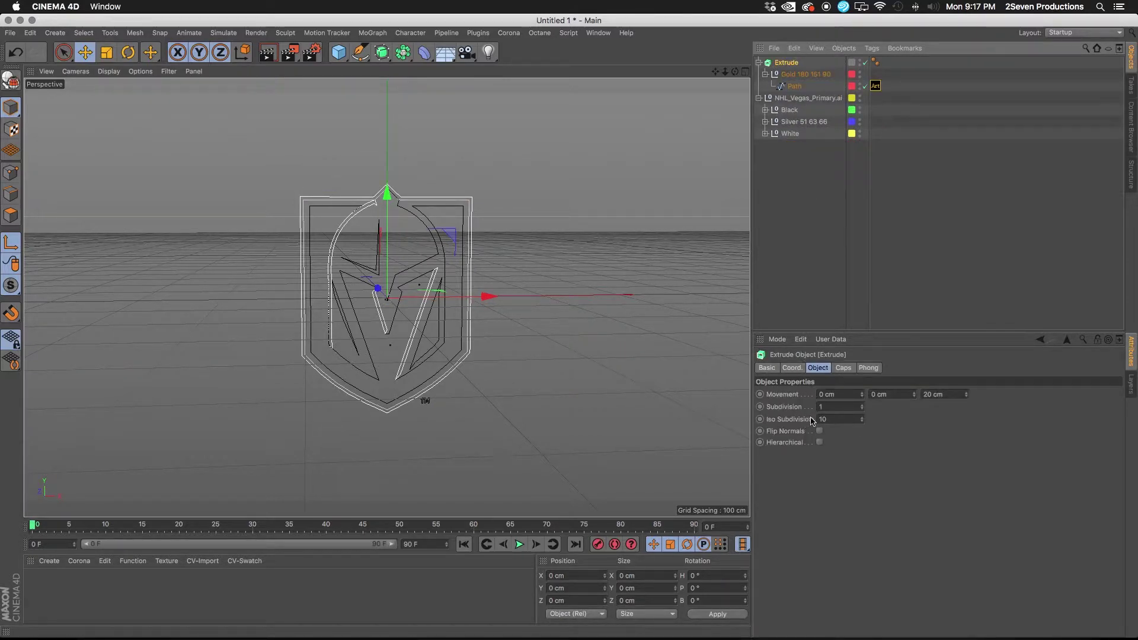
{"action": "left_click", "coordinate": [819, 442]}
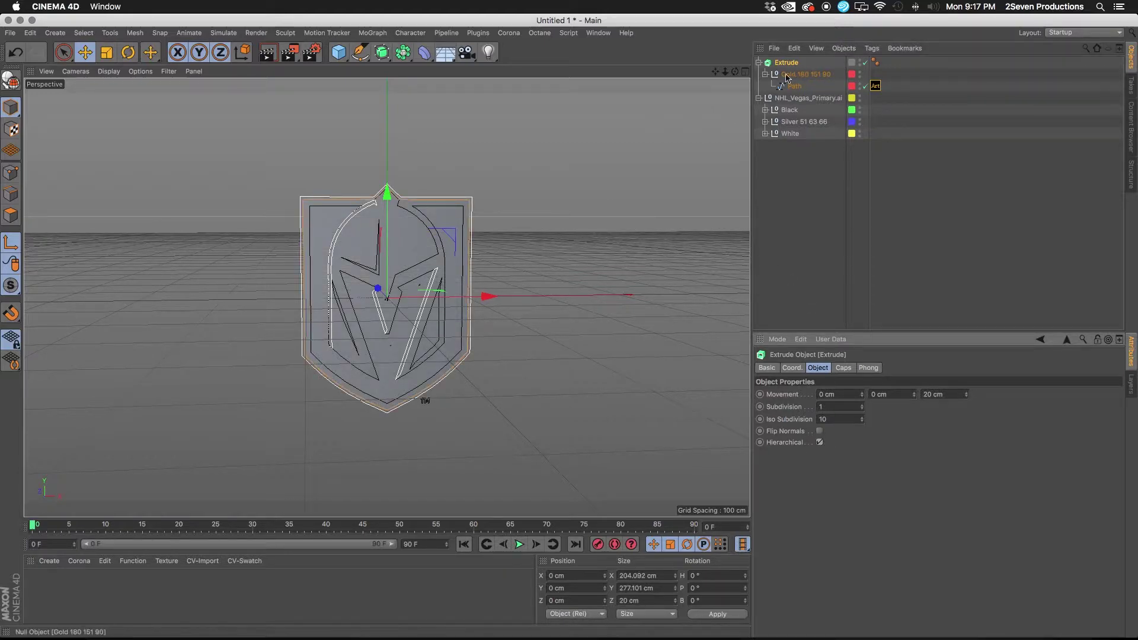
{"action": "mouse_move", "coordinate": [734, 72]}
{"action": "left_mouse_down"}
{"action": "mouse_move", "coordinate": [788, 72]}
{"action": "mouse_move", "coordinate": [738, 72]}
{"action": "left_mouse_up"}
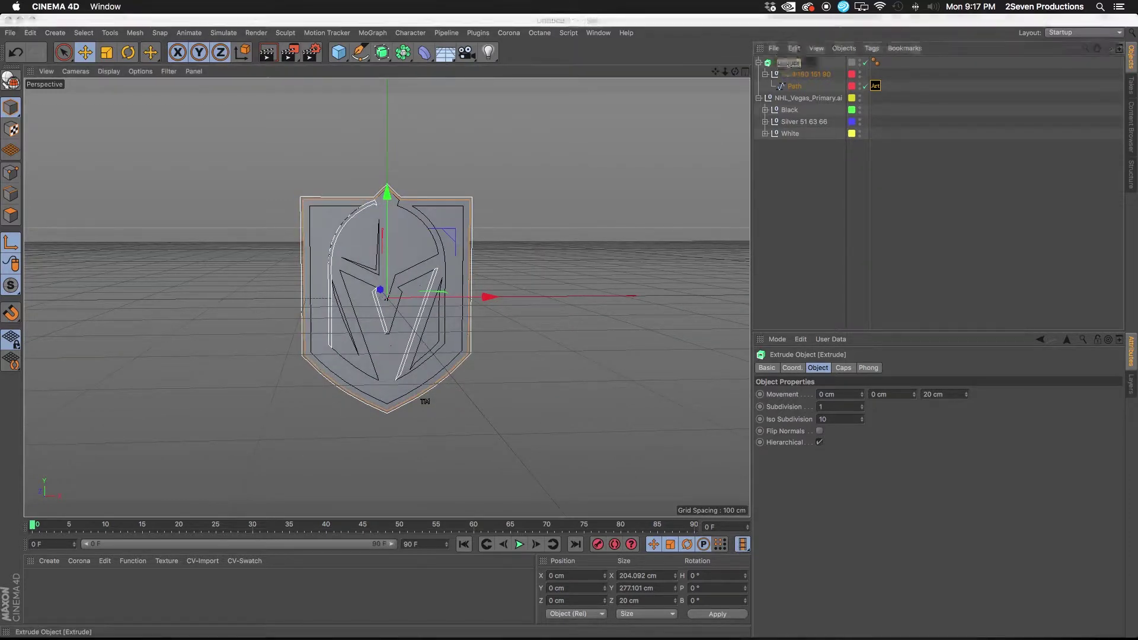
{"action": "double_click", "coordinate": [788, 63]}
{"action": "type", "text": "Gold"}
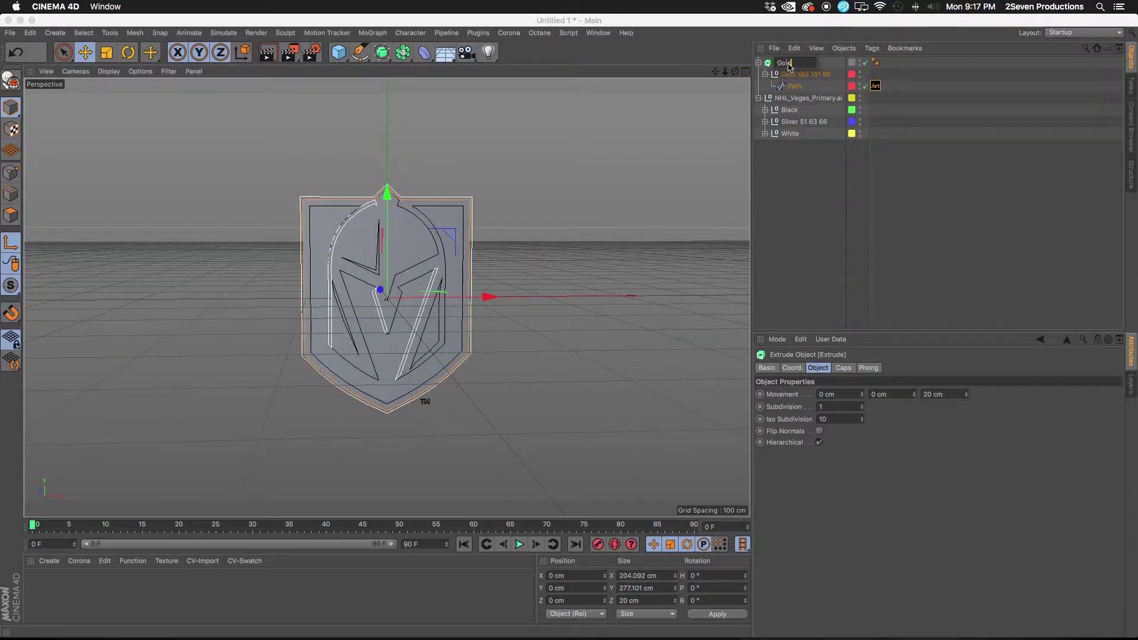
{"action": "key", "text": "Return"}
Create a new material and set its colour to RGB 180, 151, 90.
{"action": "double_click", "coordinate": [53, 595]}
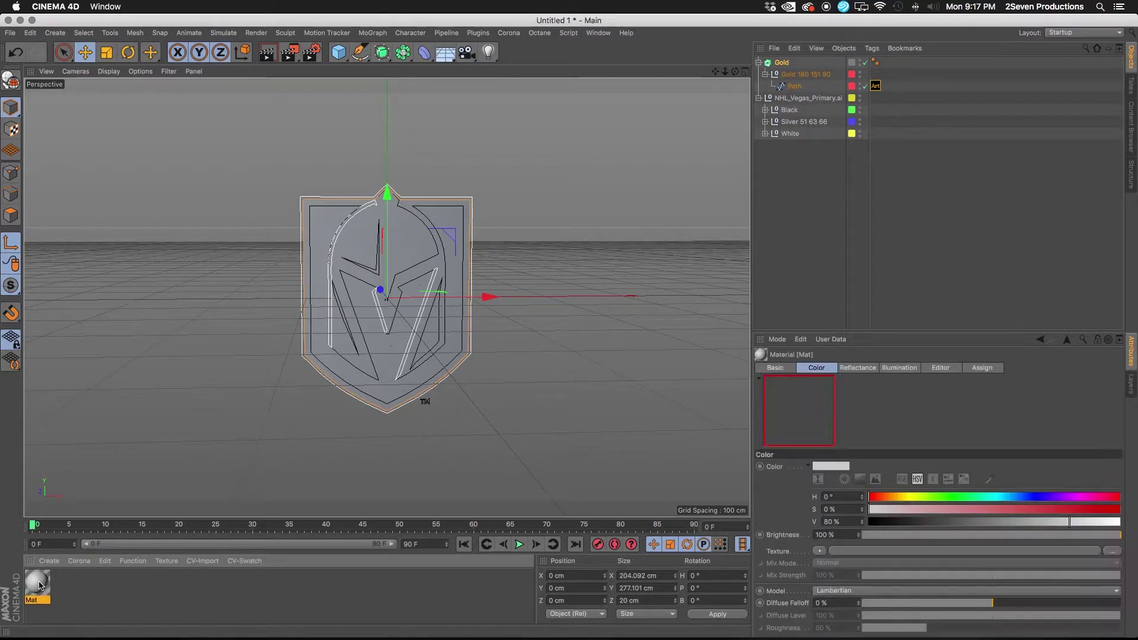
{"action": "double_click", "coordinate": [36, 582]}
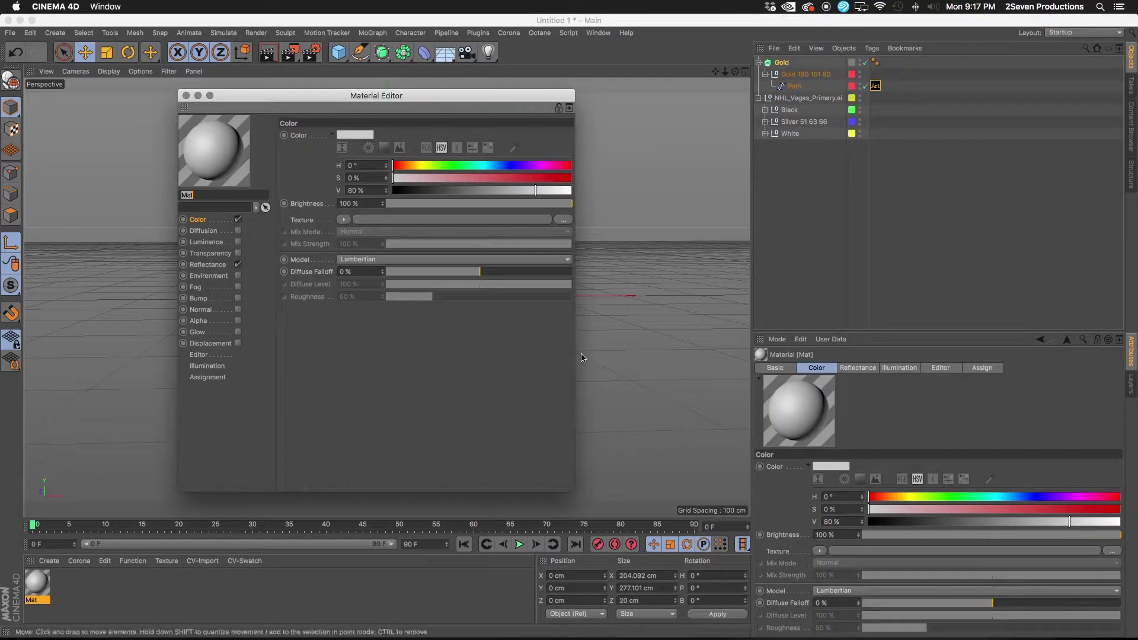
{"action": "left_click", "coordinate": [426, 147]}
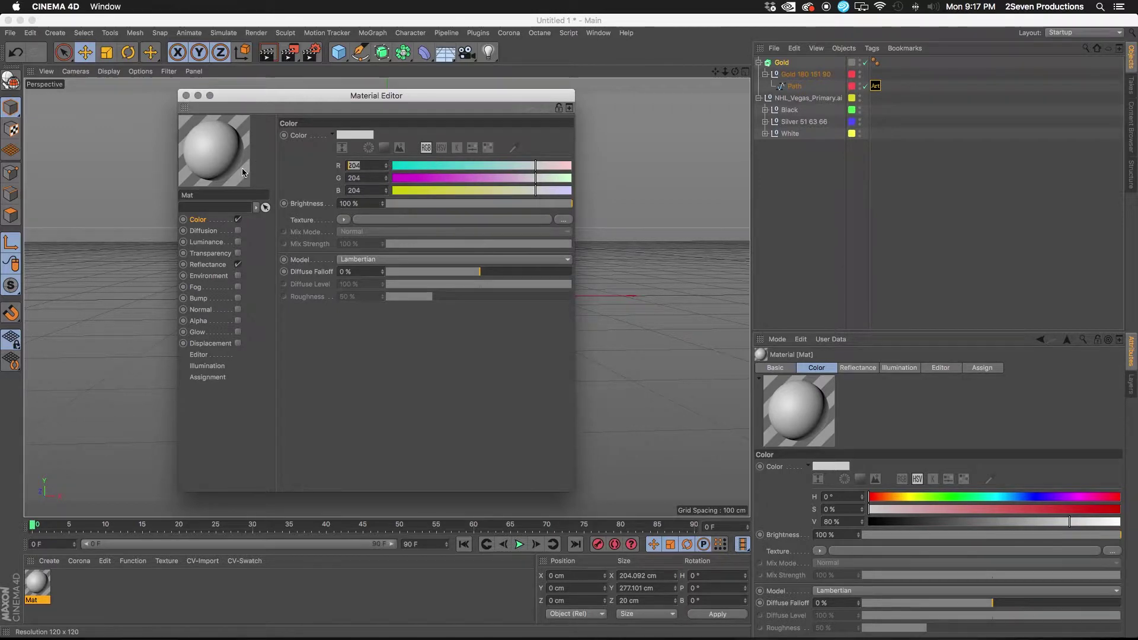
{"action": "type", "text": "180"}
{"action": "key", "text": "Tab"}
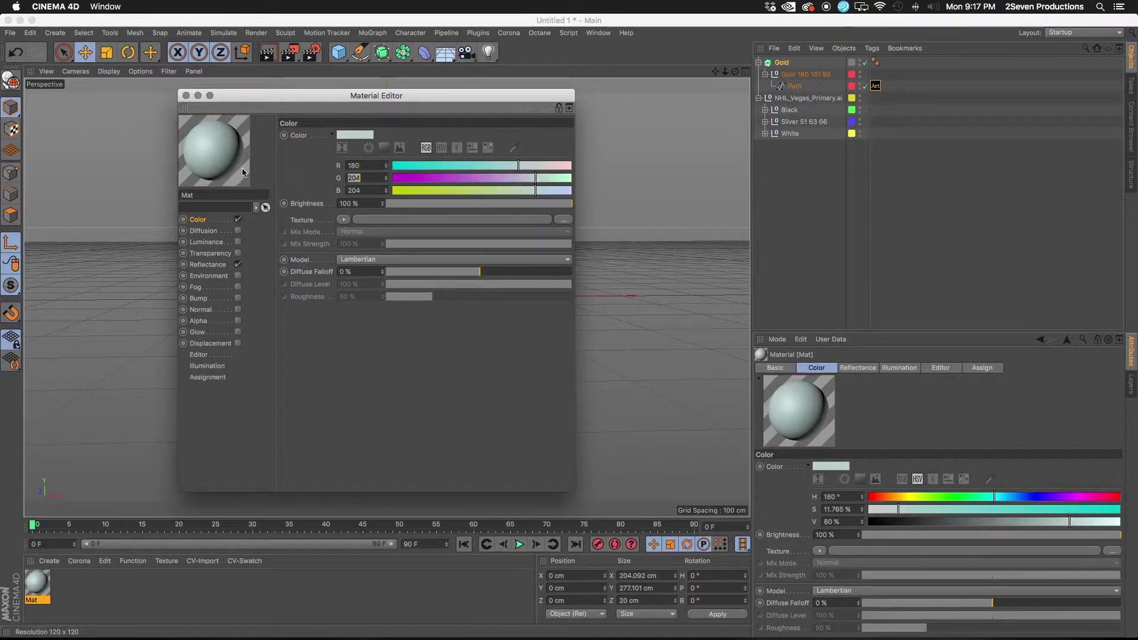
{"action": "key", "text": "Tab"}
{"action": "type", "text": "90"}
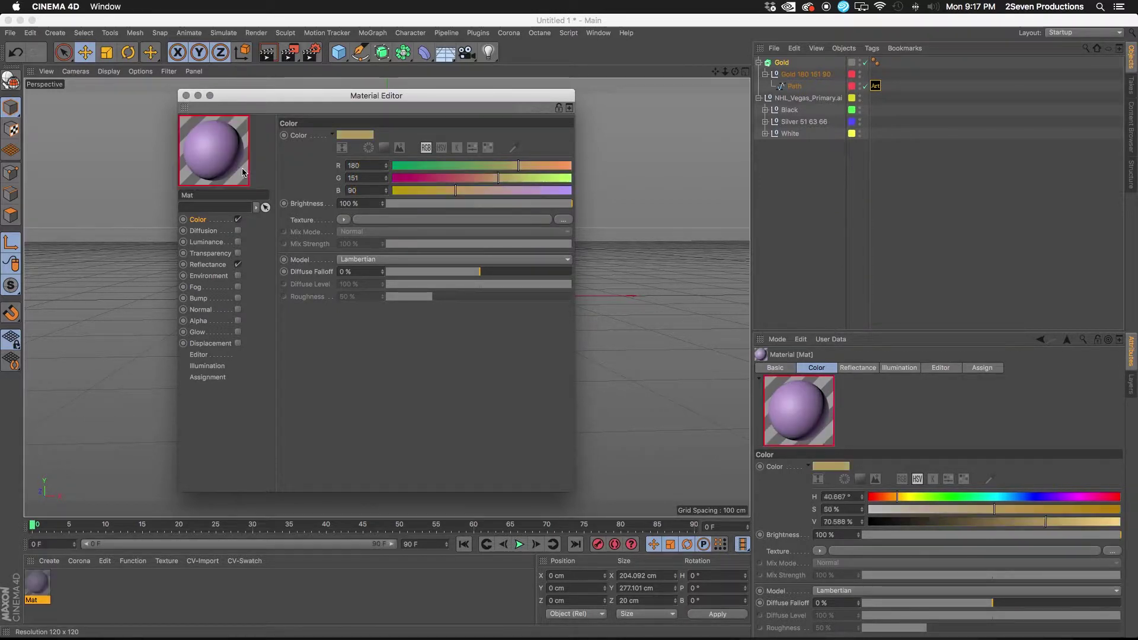
{"action": "key", "text": "Tab"}
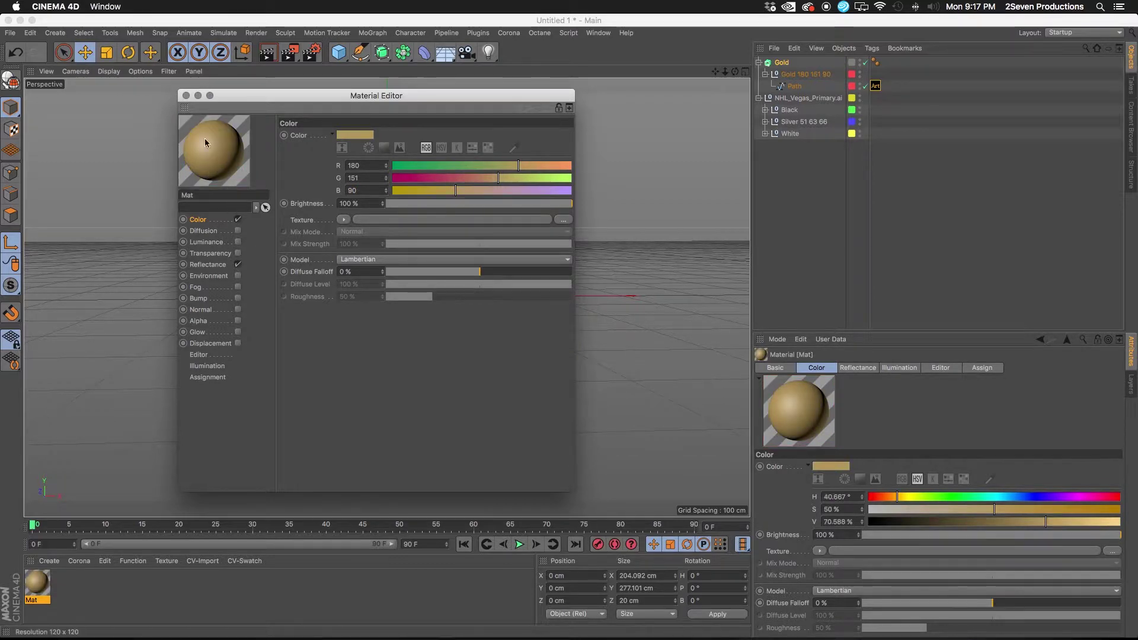
Adjust the gold material's default specular with Reflectance enabled, and apply the material to the Gold extrude.
{"action": "left_click", "coordinate": [225, 264]}
{"action": "left_click", "coordinate": [237, 264]}
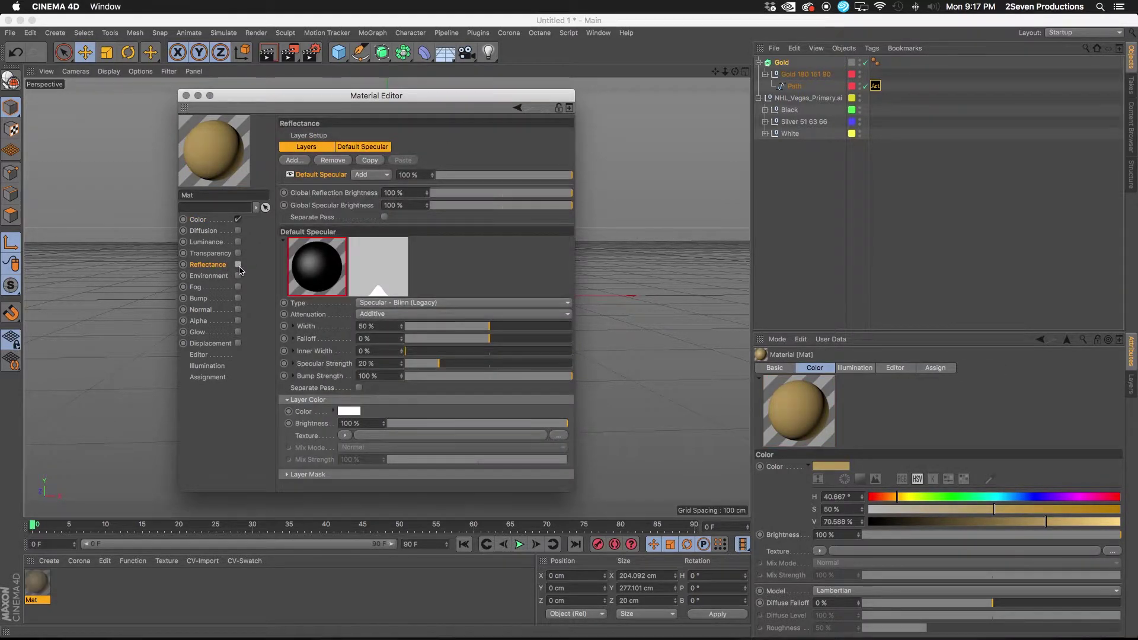
{"action": "left_click", "coordinate": [238, 265]}
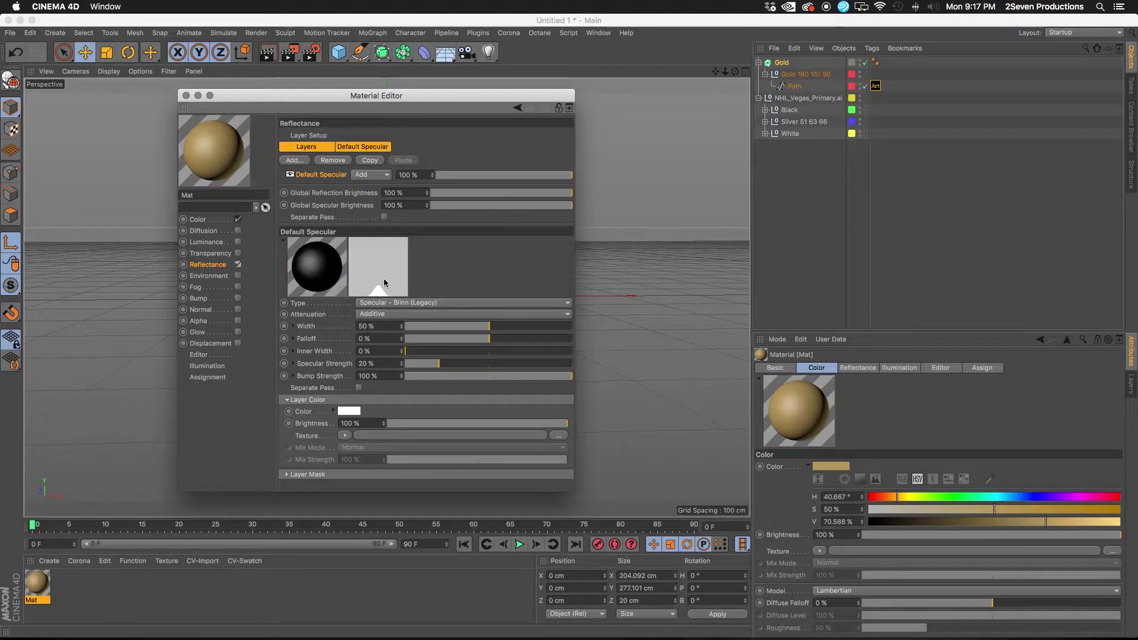
{"action": "left_click_drag", "start_coordinate": [462, 329], "coordinate": [484, 339]}
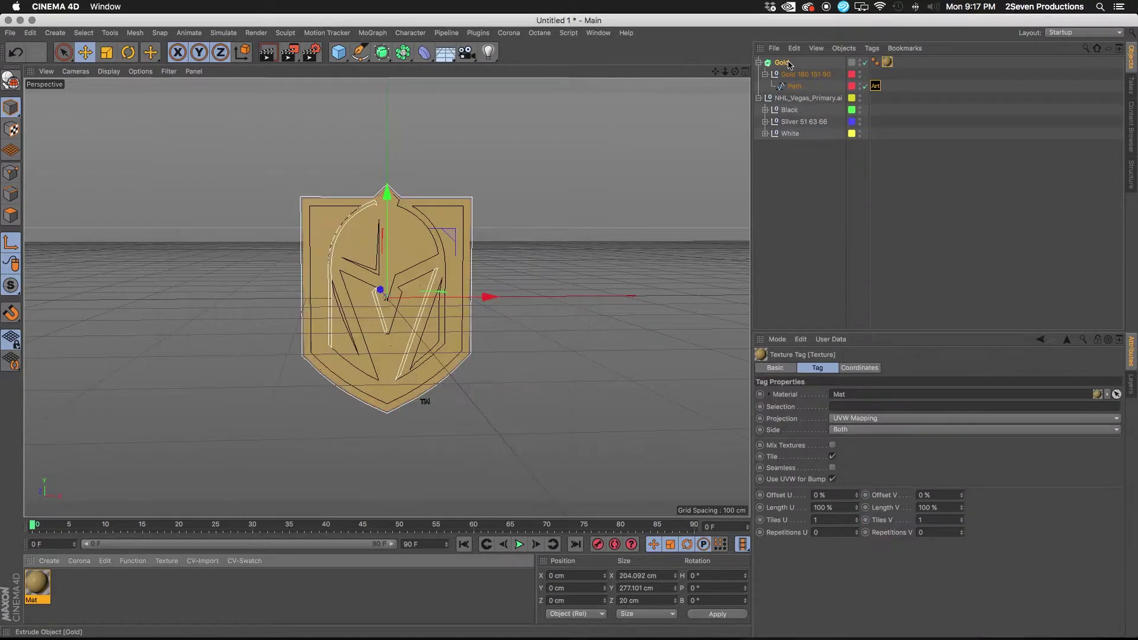
Nest the Black group in a new Extrude generator with Hierarchical enabled and apply a new material to it.
{"action": "mouse_move", "coordinate": [738, 73]}
{"action": "left_mouse_down"}
{"action": "mouse_move", "coordinate": [688, 74]}
{"action": "mouse_move", "coordinate": [734, 73]}
{"action": "left_mouse_up"}
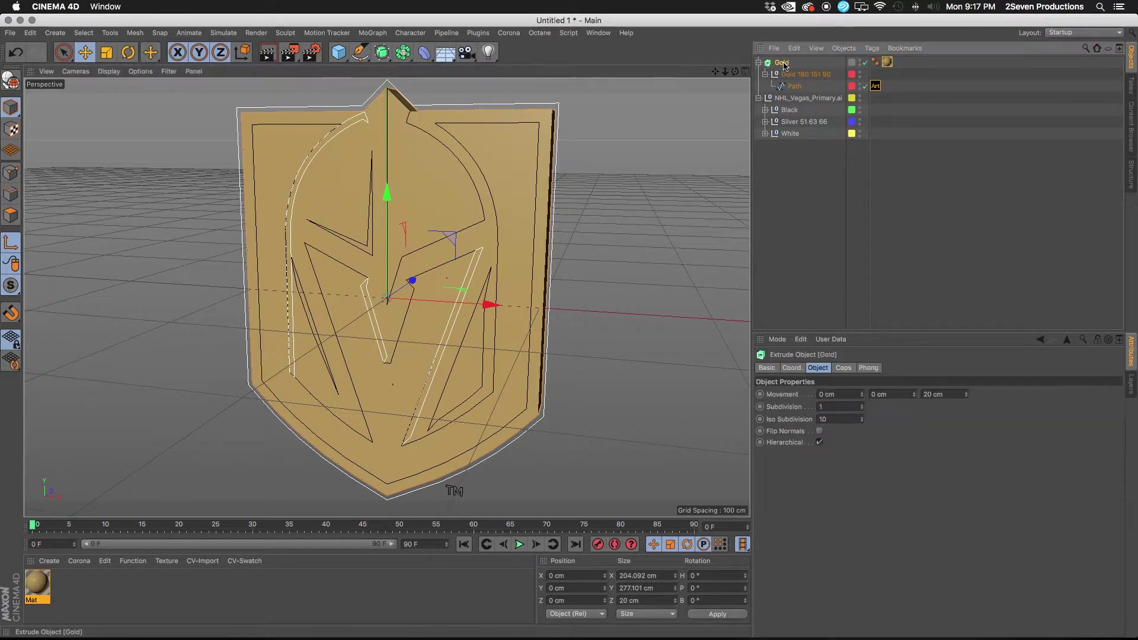
{"action": "left_click", "coordinate": [820, 442]}
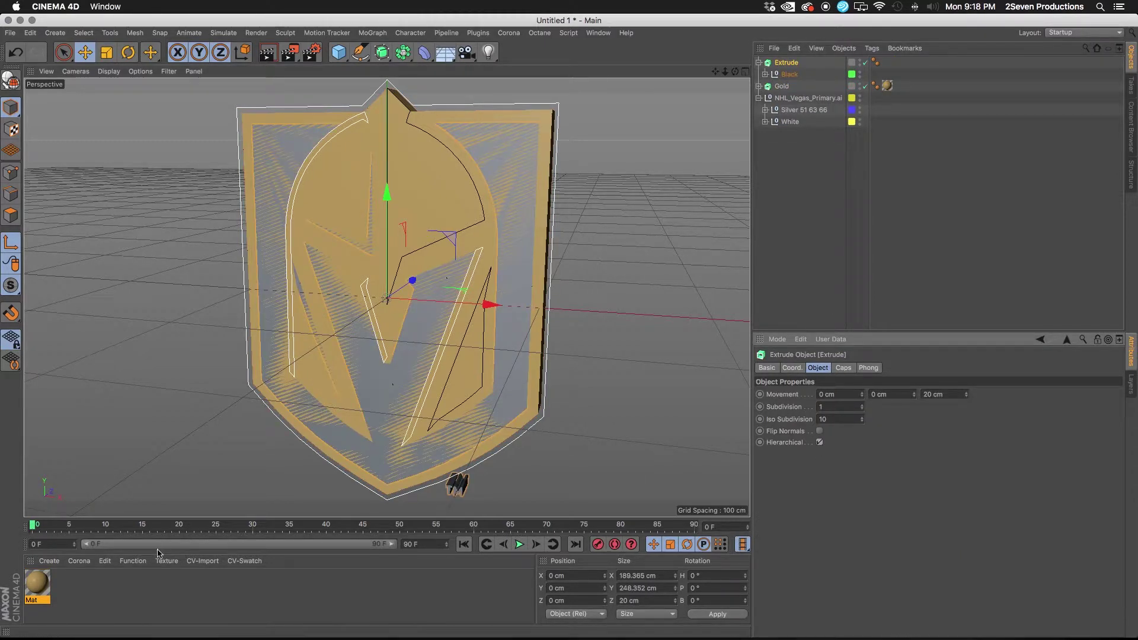
{"action": "double_click", "coordinate": [106, 610]}
{"action": "left_click_drag", "start_coordinate": [45, 590], "coordinate": [818, 62]}
Set the colour of the new material on the Black group's extrude to black.
{"action": "double_click", "coordinate": [36, 583]}
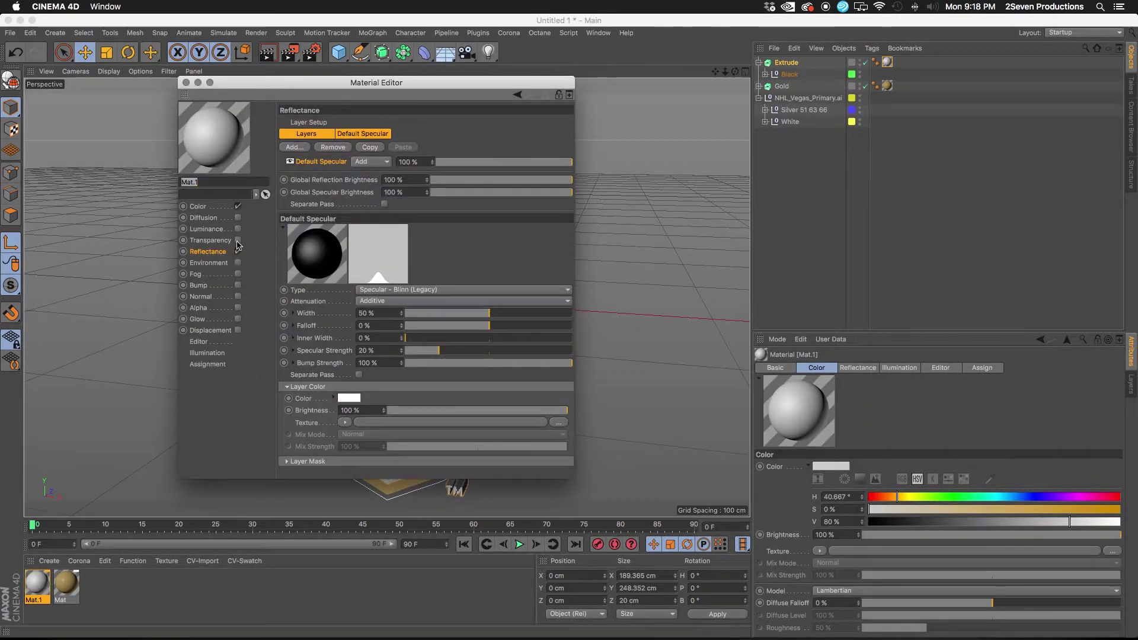
{"action": "left_click", "coordinate": [197, 206]}
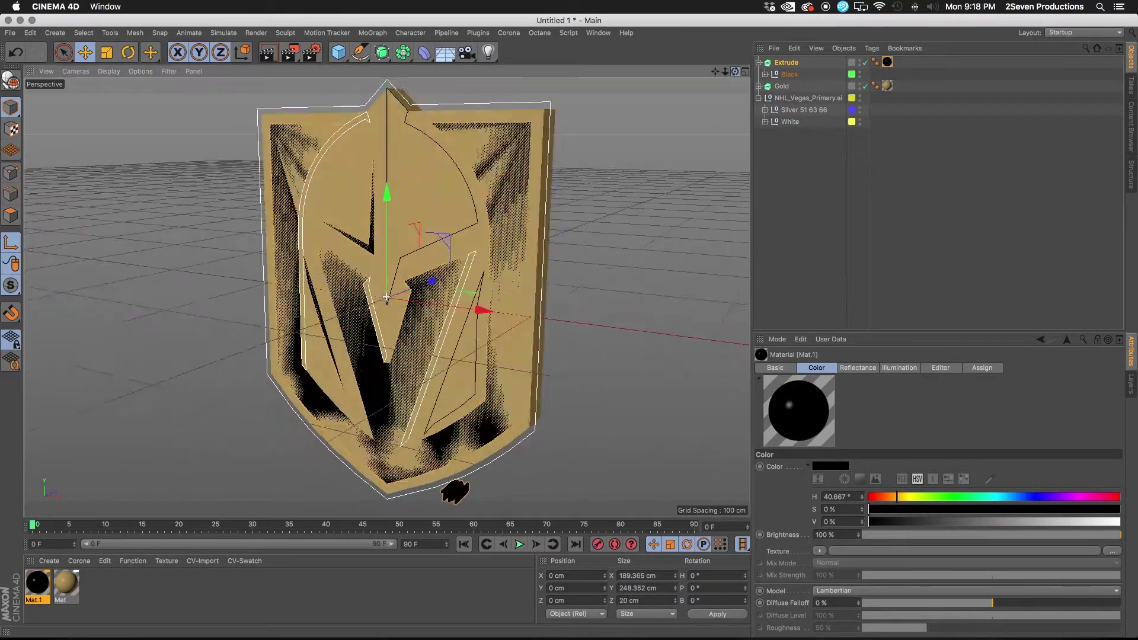
{"action": "left_click_drag", "start_coordinate": [450, 297], "coordinate": [424, 315], "text": "alt"}
Set the Black group's extrusion depth to 4 cm and move the extrude forward to about -4.5 cm in Z.
{"action": "left_click", "coordinate": [786, 63]}
{"action": "left_click_drag", "start_coordinate": [965, 395], "coordinate": [967, 399]}
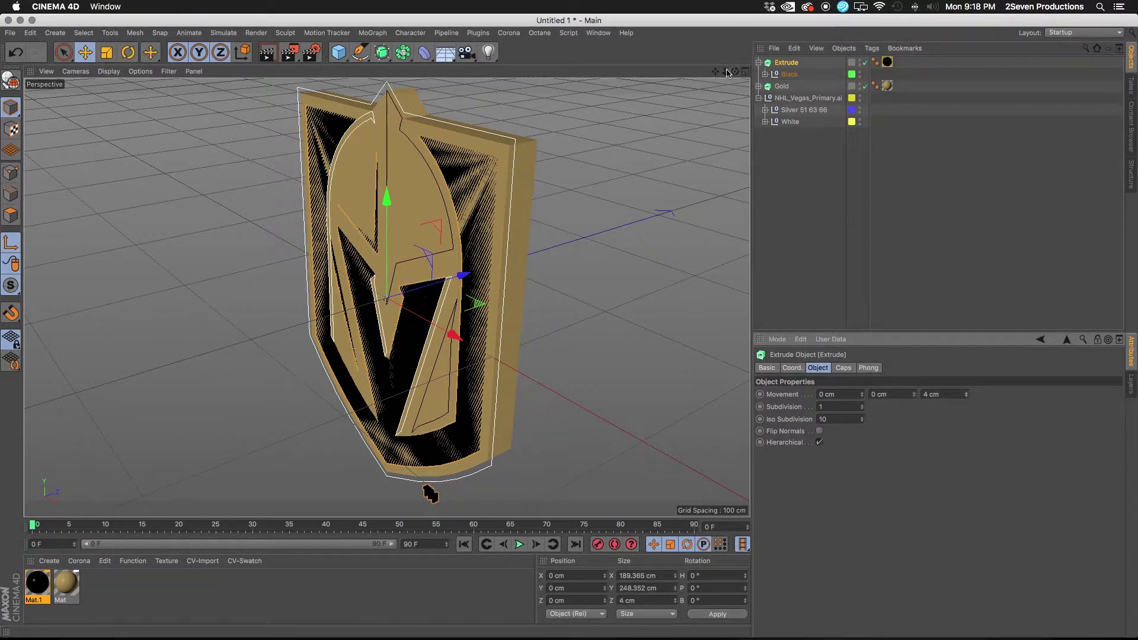
{"action": "left_click", "coordinate": [450, 276]}
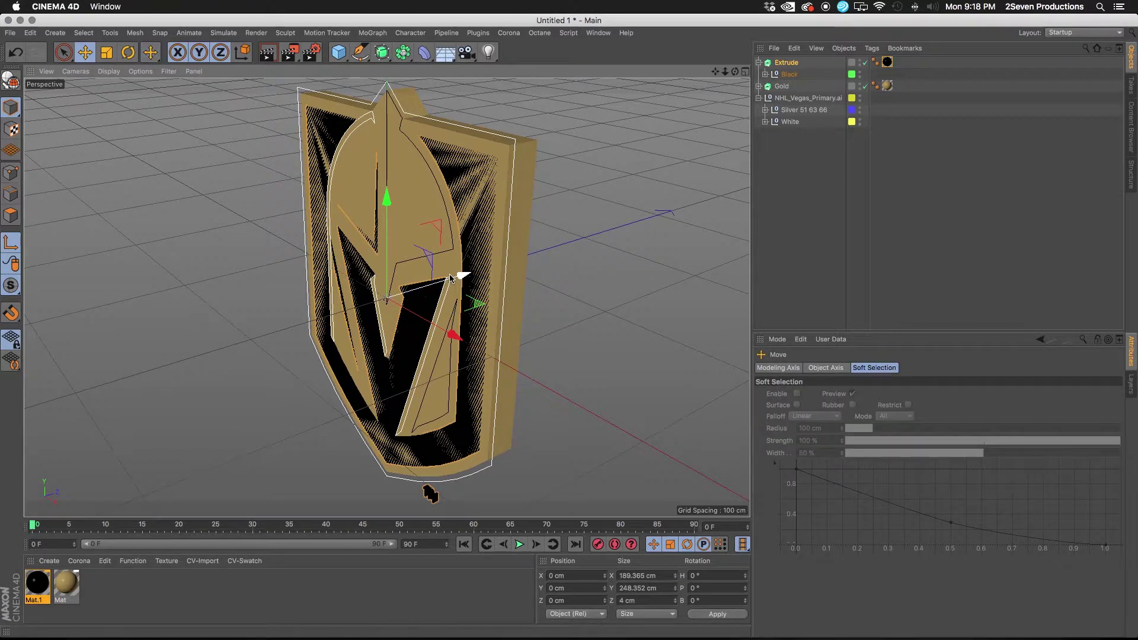
{"action": "left_click_drag", "start_coordinate": [447, 277], "coordinate": [445, 280]}
Move the path inside the Gold extrude along its depth to about 1.07 cm in Z.
{"action": "left_click", "coordinate": [759, 87]}
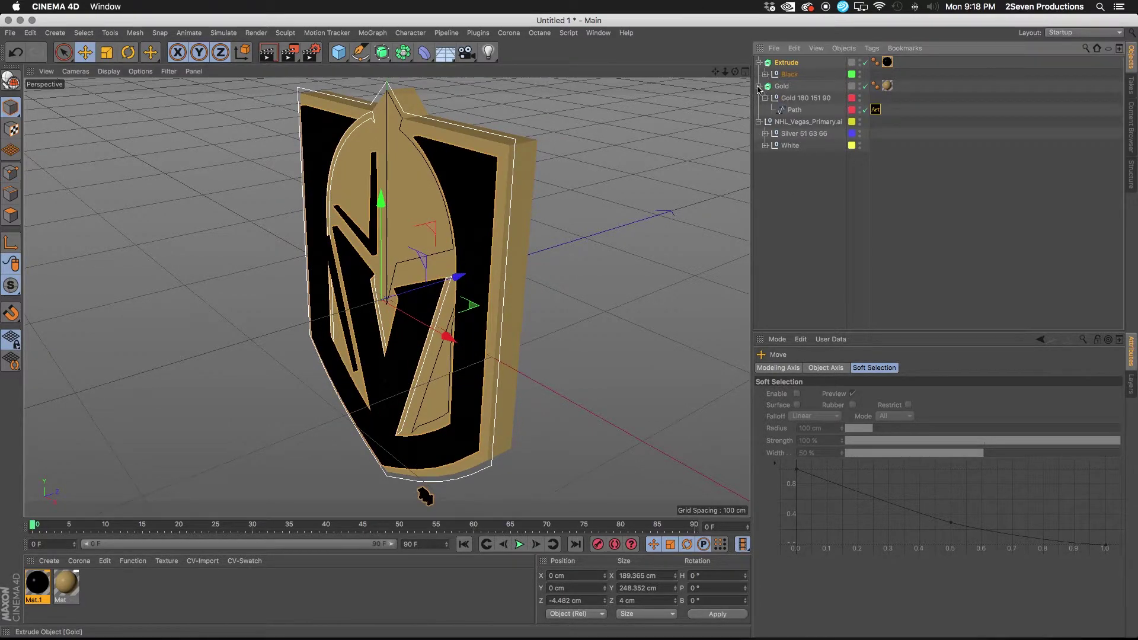
{"action": "left_click", "coordinate": [791, 111]}
{"action": "mouse_move", "coordinate": [454, 278]}
{"action": "left_mouse_down"}
{"action": "mouse_move", "coordinate": [437, 297]}
{"action": "mouse_move", "coordinate": [442, 287]}
{"action": "left_mouse_up"}
{"action": "mouse_move", "coordinate": [734, 71]}
{"action": "left_mouse_down"}
{"action": "mouse_move", "coordinate": [720, 72]}
{"action": "mouse_move", "coordinate": [748, 64]}
{"action": "mouse_move", "coordinate": [720, 69]}
{"action": "left_mouse_up"}
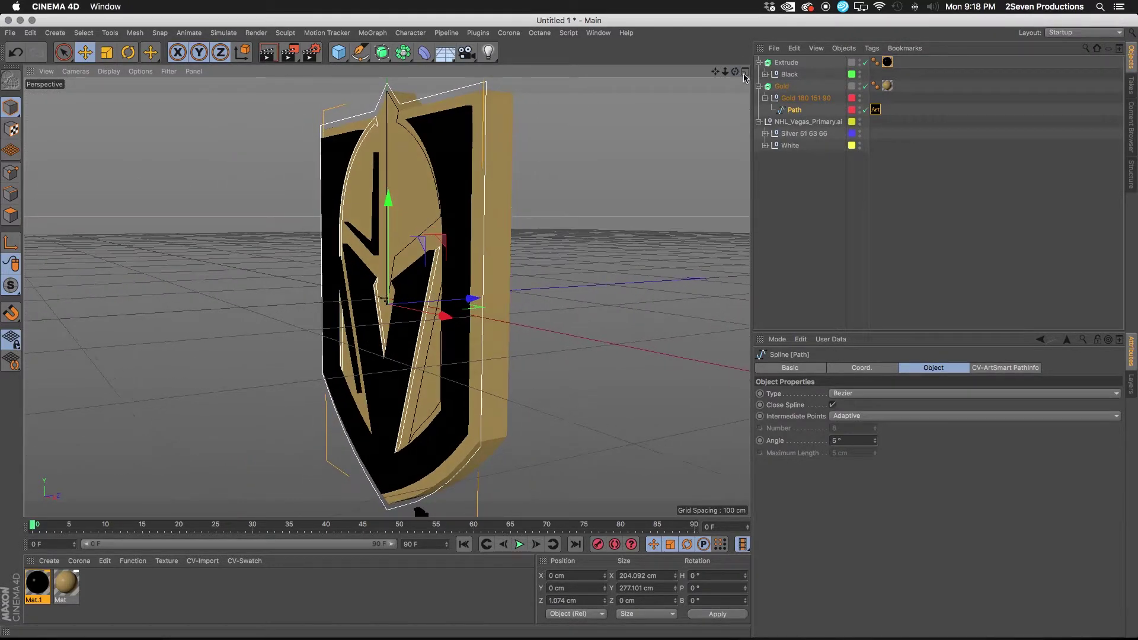
Set the Black group's extrusion depth to 10 cm and reposition the extrude at about -4.16 cm in Z.
{"action": "left_click", "coordinate": [787, 63]}
{"action": "left_click_drag", "start_coordinate": [467, 292], "coordinate": [442, 298]}
{"action": "left_click_drag", "start_coordinate": [967, 396], "coordinate": [966, 391]}
{"action": "left_click_drag", "start_coordinate": [457, 294], "coordinate": [468, 293]}
{"action": "left_click_drag", "start_coordinate": [733, 74], "coordinate": [706, 113]}
{"action": "left_click_drag", "start_coordinate": [292, 281], "coordinate": [299, 283]}
{"action": "left_click_drag", "start_coordinate": [735, 72], "coordinate": [628, 41]}
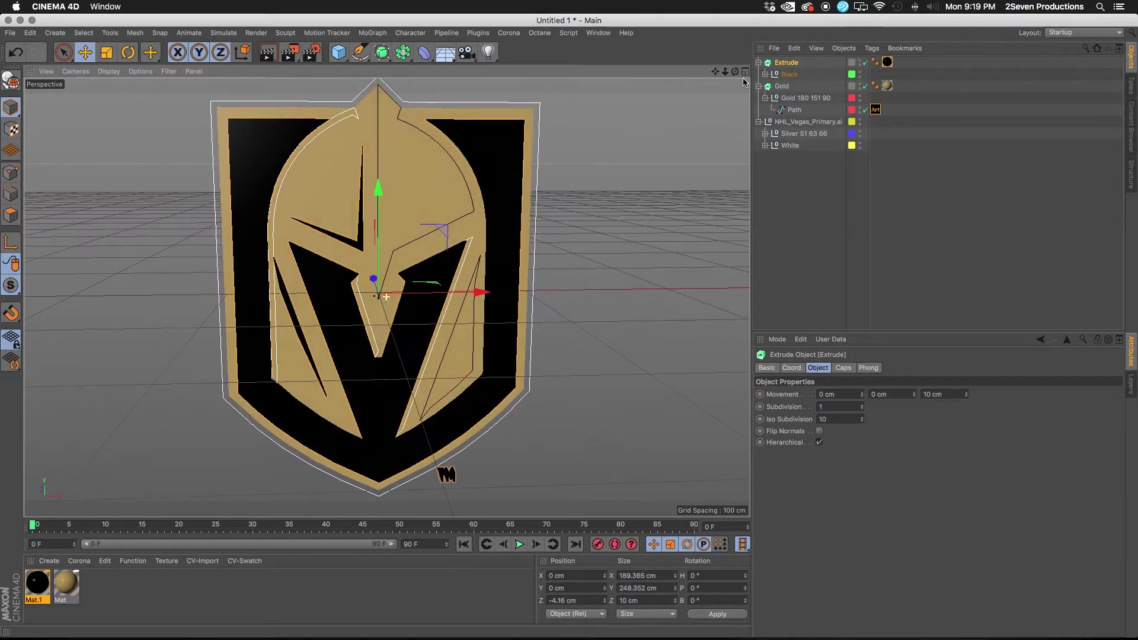
Place the Silver 51 63 66 group inside a new Extrude and rename the Black group's extrude Black.
{"action": "left_click", "coordinate": [794, 135]}
{"action": "left_click_drag", "start_coordinate": [386, 59], "coordinate": [513, 61]}
{"action": "left_click", "coordinate": [781, 147]}
{"action": "left_click_drag", "start_coordinate": [800, 89], "coordinate": [791, 63]}
{"action": "double_click", "coordinate": [789, 87]}
{"action": "type", "text": "Black"}
{"action": "key", "text": "Return"}
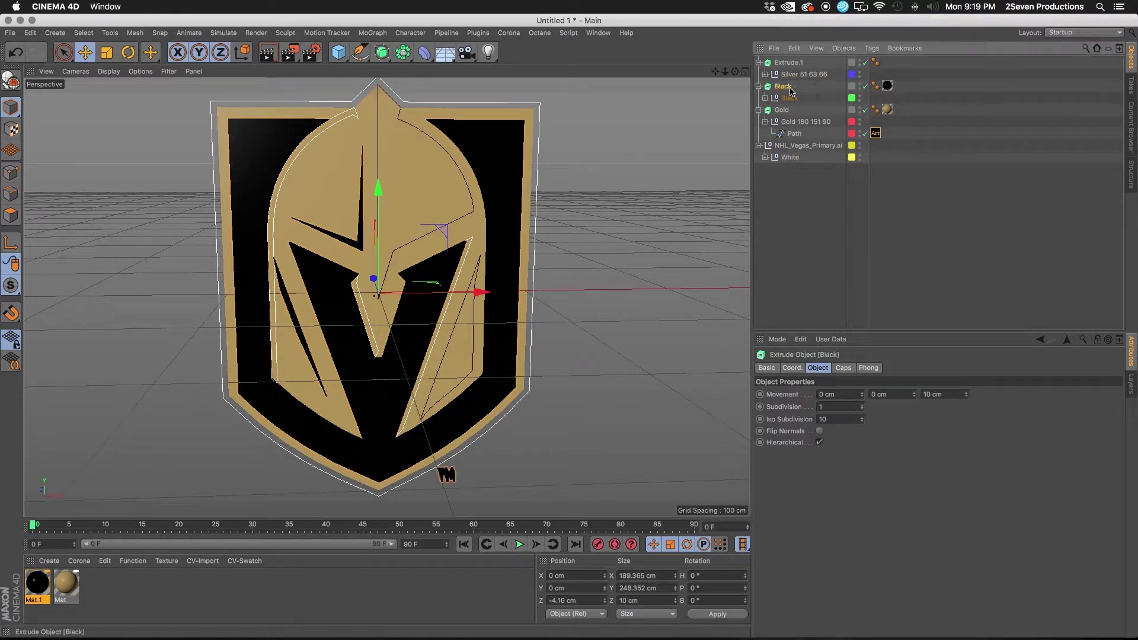
Turn on Hierarchical for the Silver group's extrude and apply a new material to it.
{"action": "left_click", "coordinate": [789, 66]}
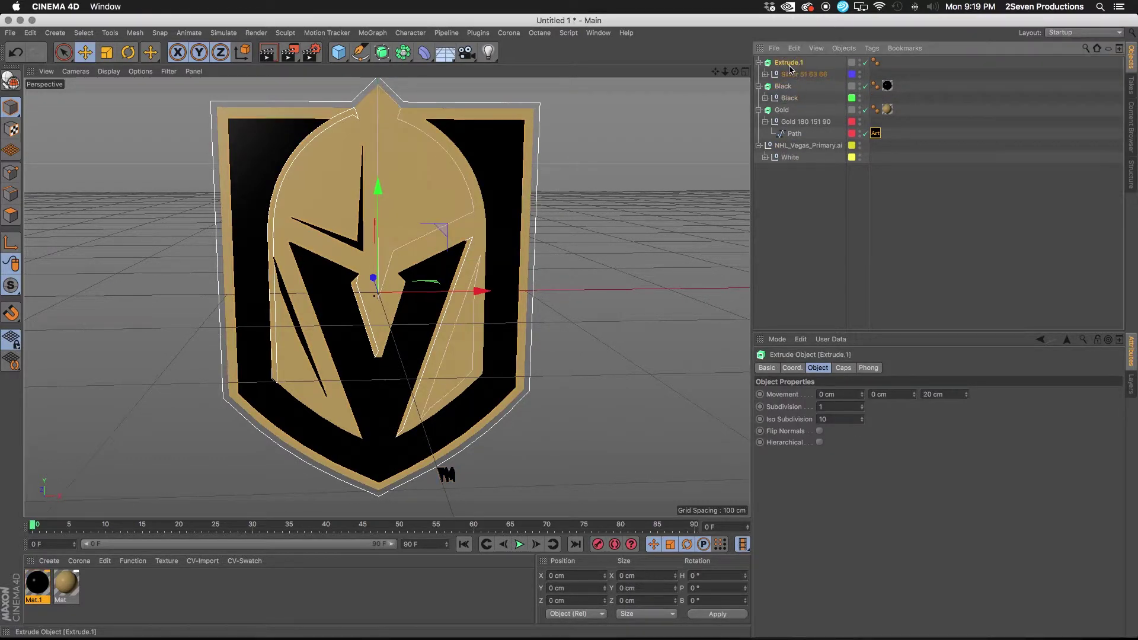
{"action": "left_click", "coordinate": [819, 445]}
{"action": "double_click", "coordinate": [134, 600]}
{"action": "left_click_drag", "start_coordinate": [34, 584], "coordinate": [791, 63]}
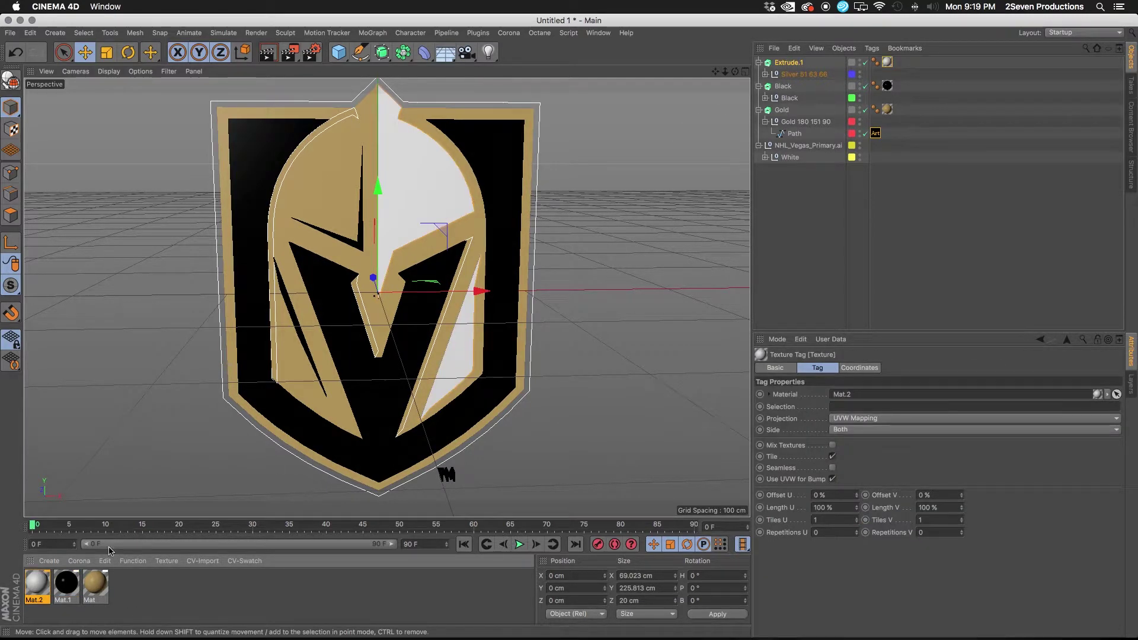
Set the colour of the new material on the Silver group's extrude to RGB 51, 63, 66.
{"action": "double_click", "coordinate": [37, 584]}
{"action": "left_click", "coordinate": [210, 210]}
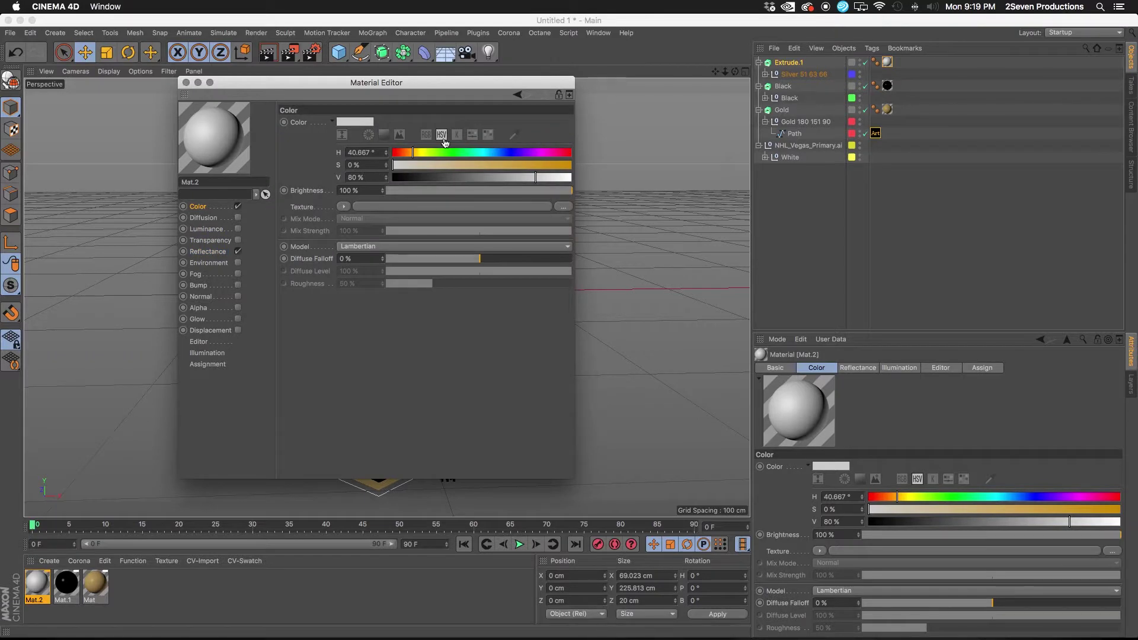
{"action": "left_click", "coordinate": [425, 135]}
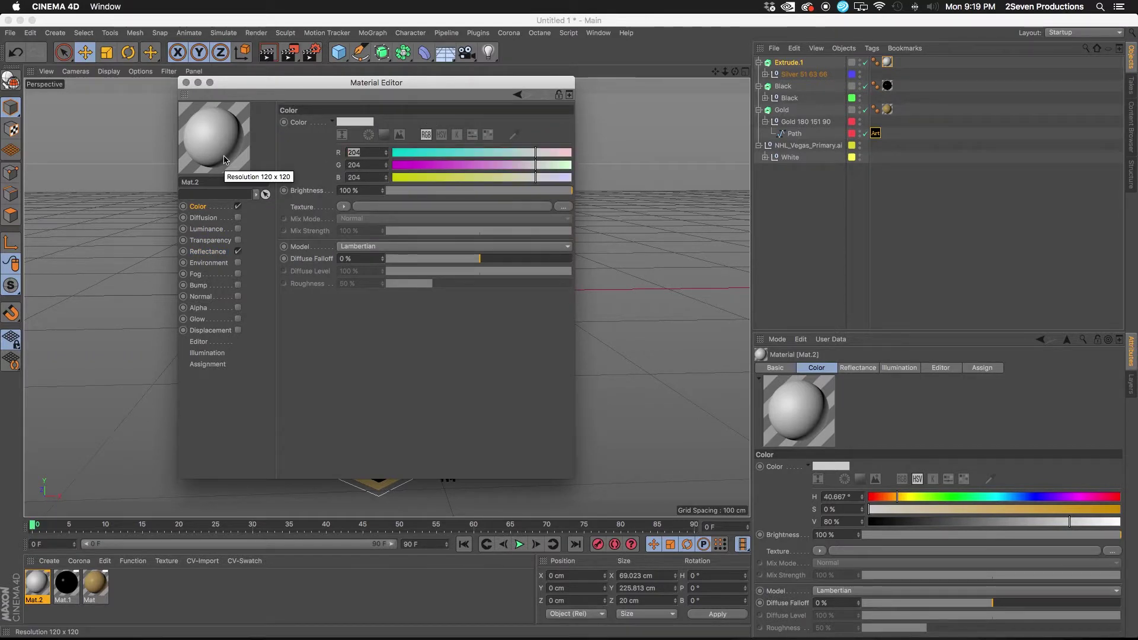
{"action": "type", "text": "51"}
{"action": "key", "text": "Tab"}
{"action": "type", "text": "63"}
{"action": "key", "text": "Tab"}
{"action": "type", "text": "66"}
{"action": "key", "text": "Return"}
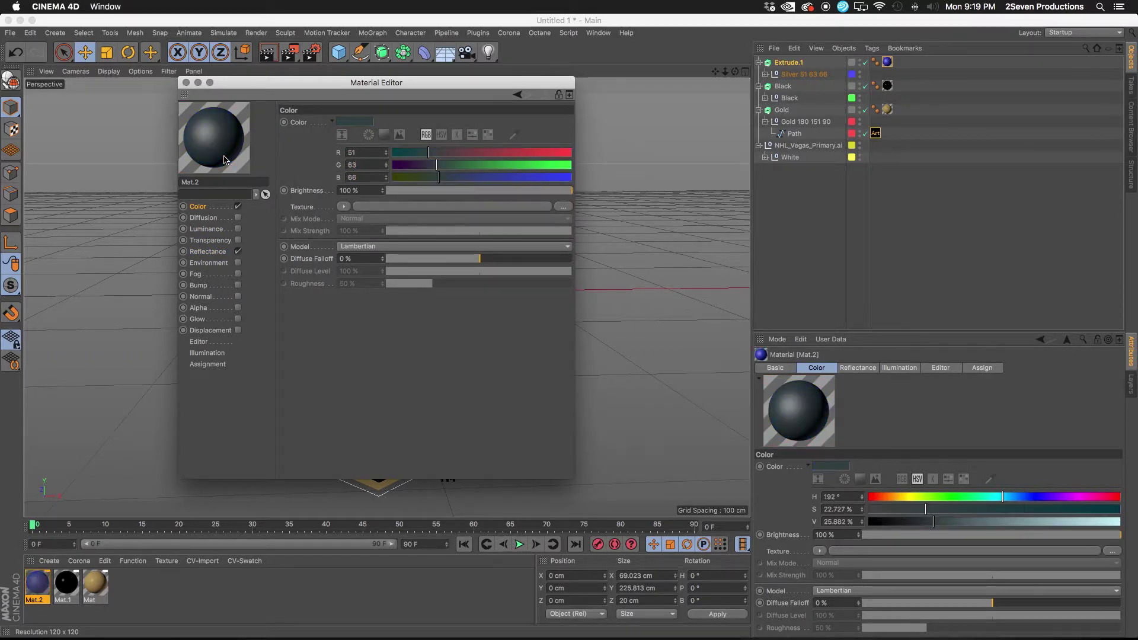
{"action": "left_click", "coordinate": [208, 252]}
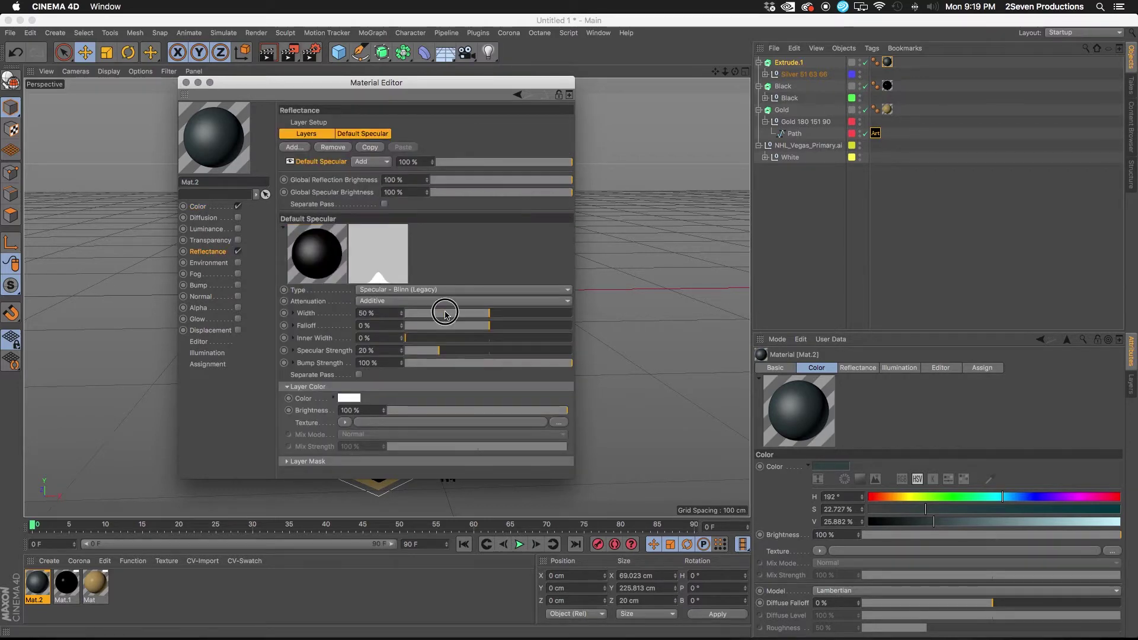
{"action": "left_click", "coordinate": [185, 82]}
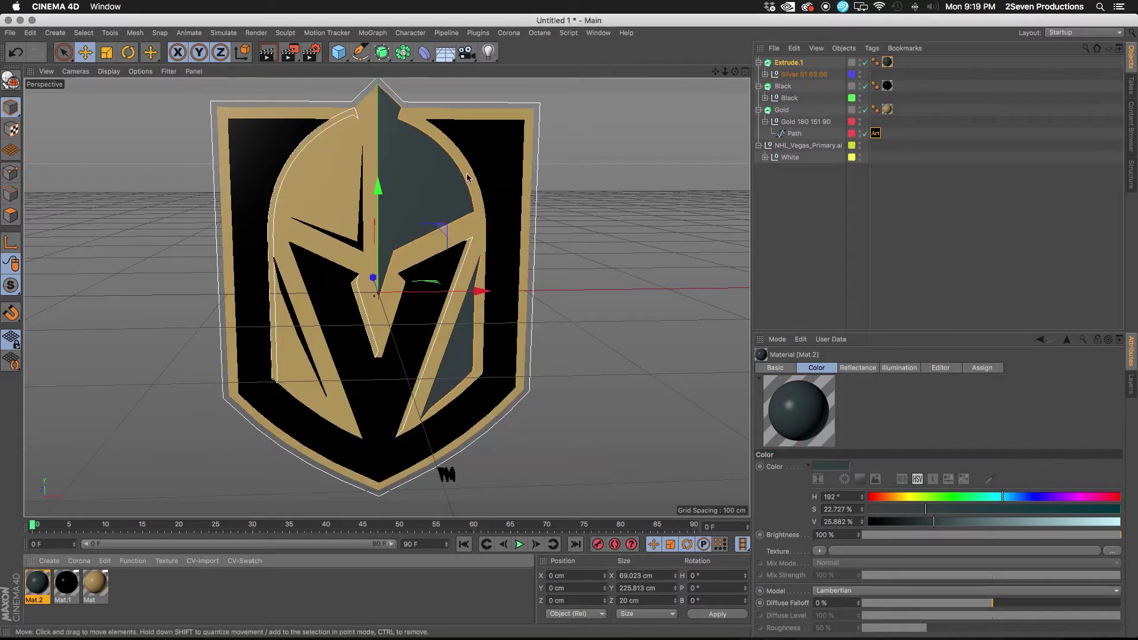
Move the Silver group's extrude forward to about -5.42 cm in Z.
{"action": "left_click_drag", "start_coordinate": [735, 71], "coordinate": [789, 85]}
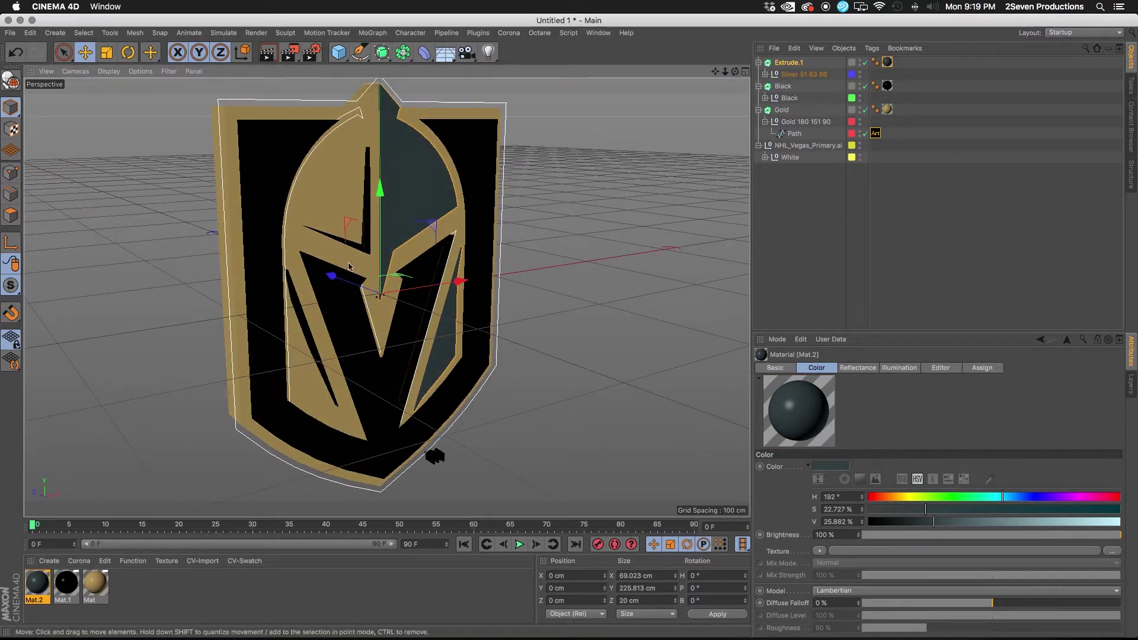
{"action": "left_click_drag", "start_coordinate": [336, 277], "coordinate": [337, 278]}
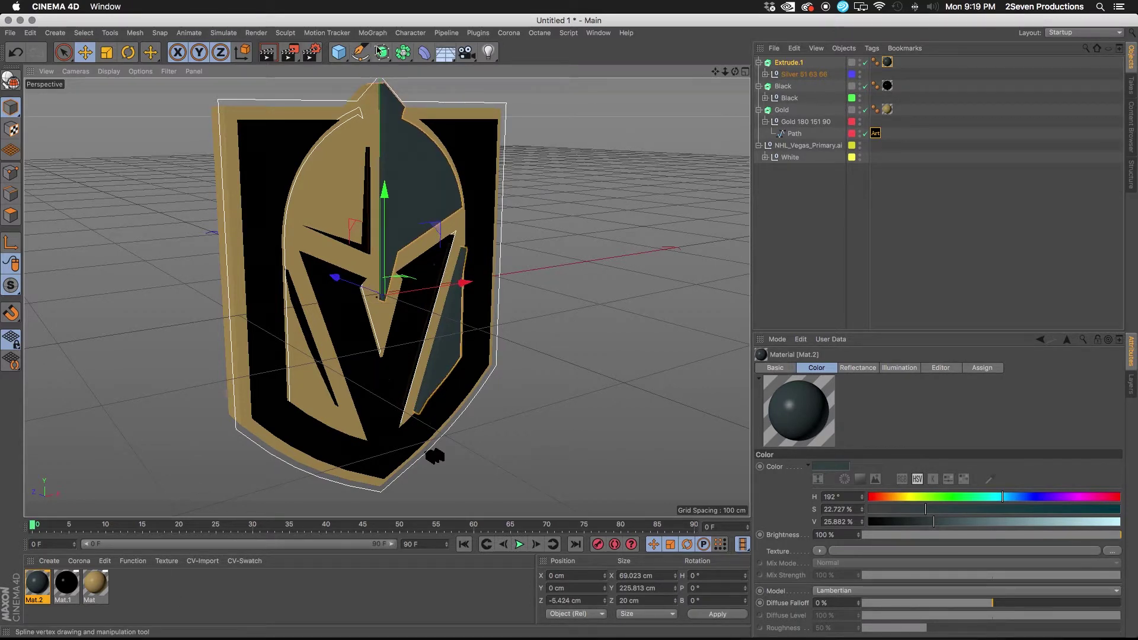
Place the White group inside a new Extrude with Hierarchical turned on and rename the extrude White.
{"action": "left_click_drag", "start_coordinate": [379, 51], "coordinate": [507, 71]}
{"action": "left_click_drag", "start_coordinate": [788, 169], "coordinate": [787, 62]}
{"action": "double_click", "coordinate": [788, 62]}
{"action": "type", "text": "White"}
{"action": "key", "text": "Return"}
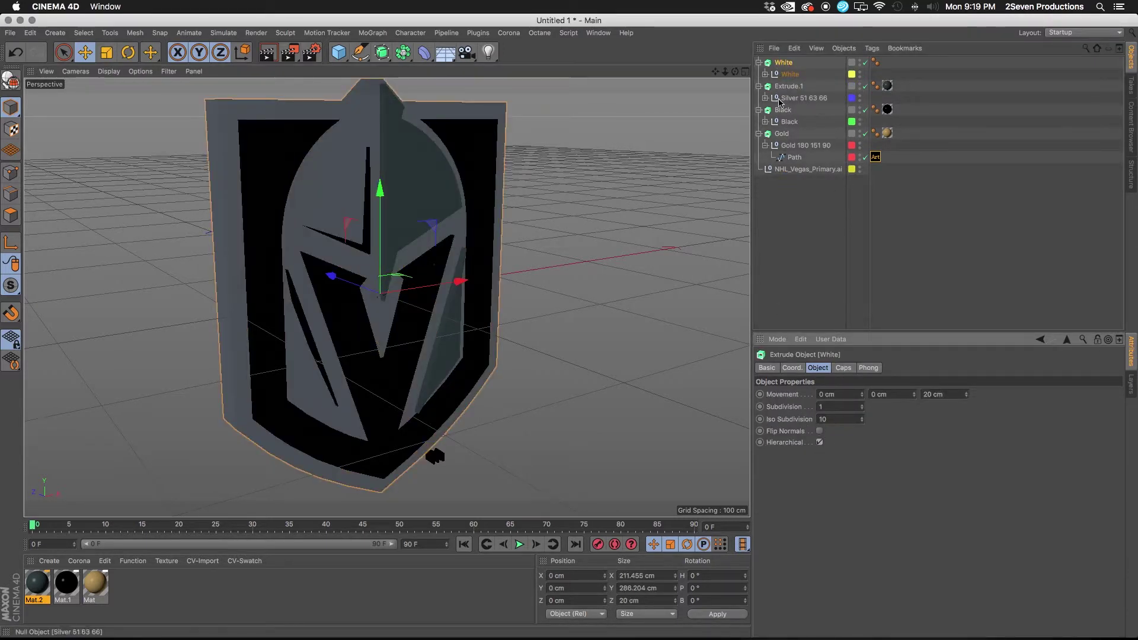
Move the White extrude back to about 1.97 cm in Z and apply a new default material to it.
{"action": "left_click", "coordinate": [765, 75]}
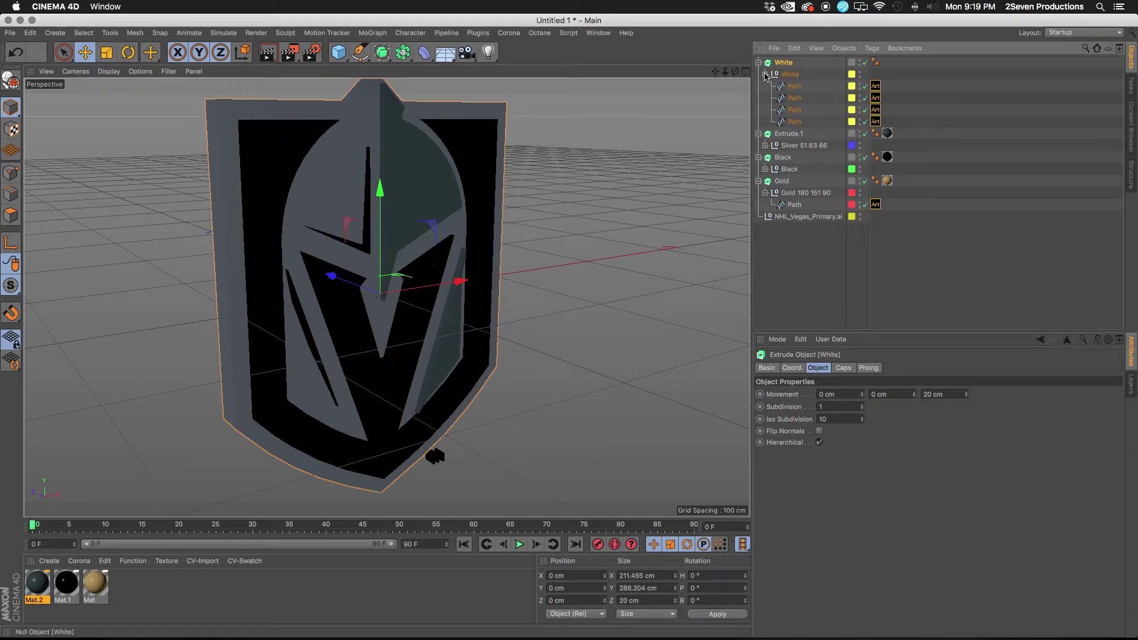
{"action": "left_click", "coordinate": [765, 74]}
{"action": "mouse_move", "coordinate": [342, 275]}
{"action": "left_mouse_down"}
{"action": "mouse_move", "coordinate": [331, 278]}
{"action": "mouse_move", "coordinate": [341, 276]}
{"action": "left_mouse_up"}
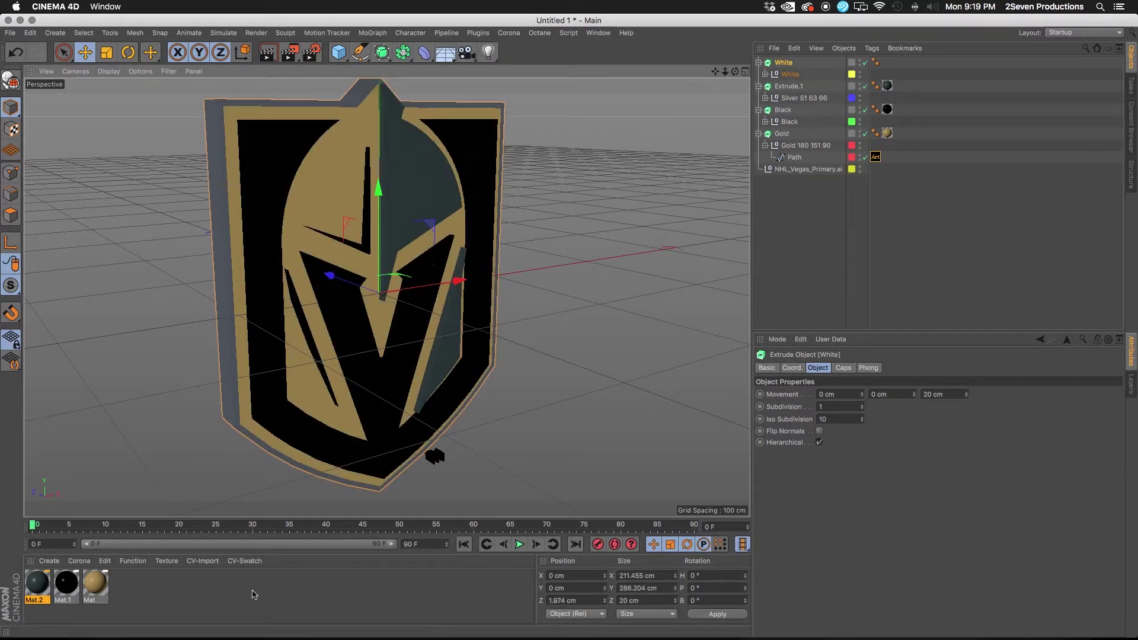
{"action": "double_click", "coordinate": [136, 601]}
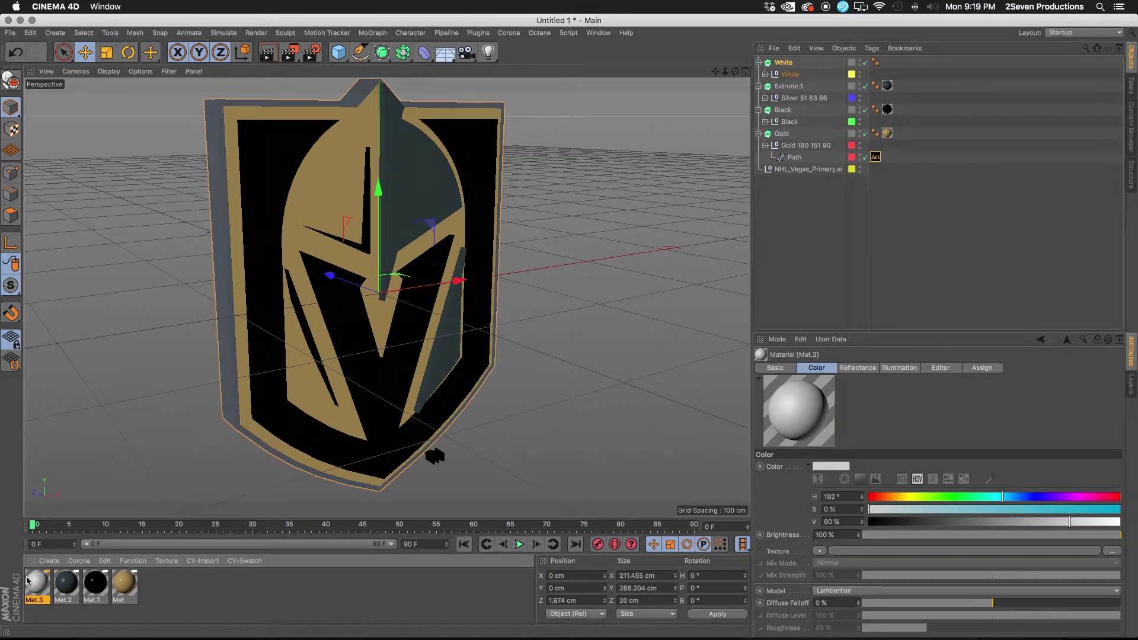
{"action": "left_click_drag", "start_coordinate": [36, 582], "coordinate": [786, 65]}
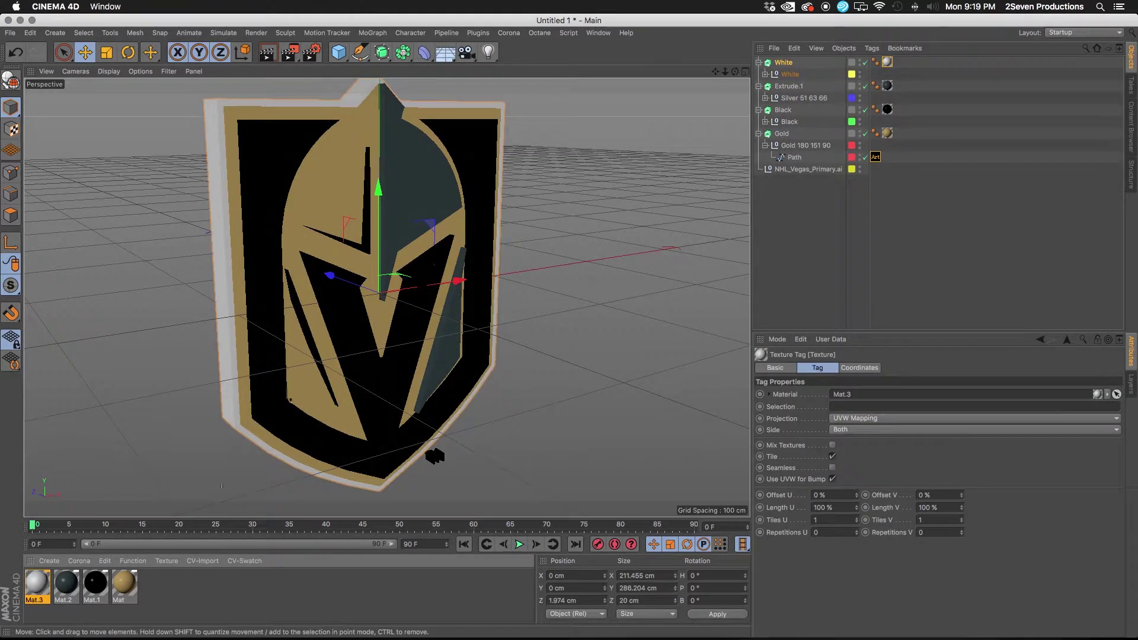
Expand the White group's paths and disable the Silver, Black and Gold extrudes to isolate the white shapes.
{"action": "left_click", "coordinate": [778, 74]}
{"action": "left_click", "coordinate": [766, 74]}
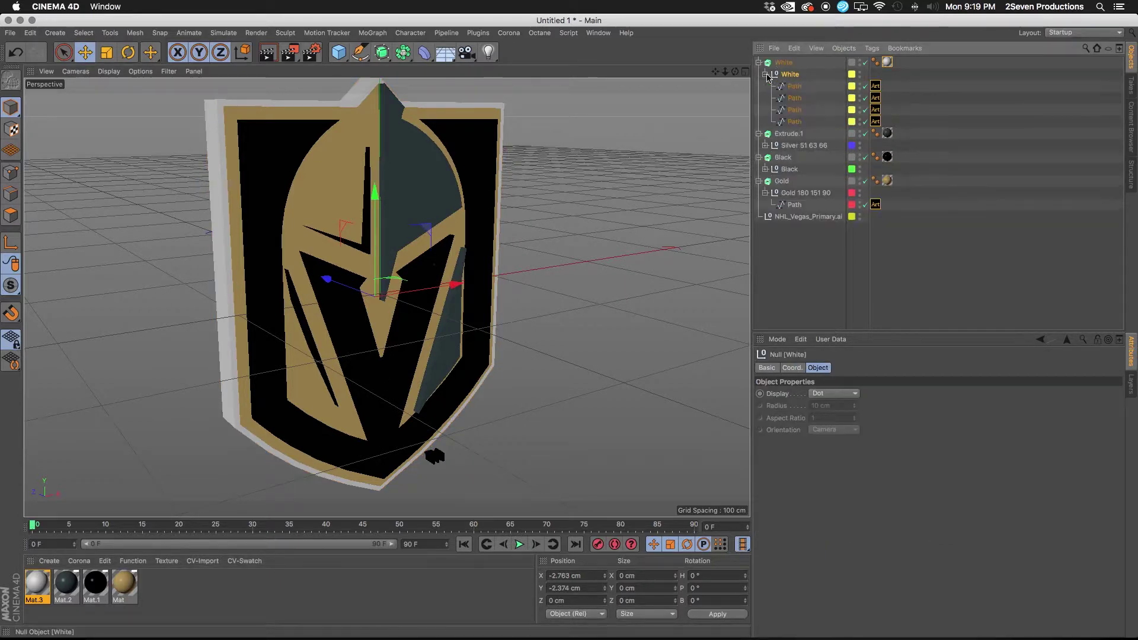
{"action": "left_click", "coordinate": [864, 133]}
{"action": "left_click", "coordinate": [865, 157]}
{"action": "left_click", "coordinate": [865, 181]}
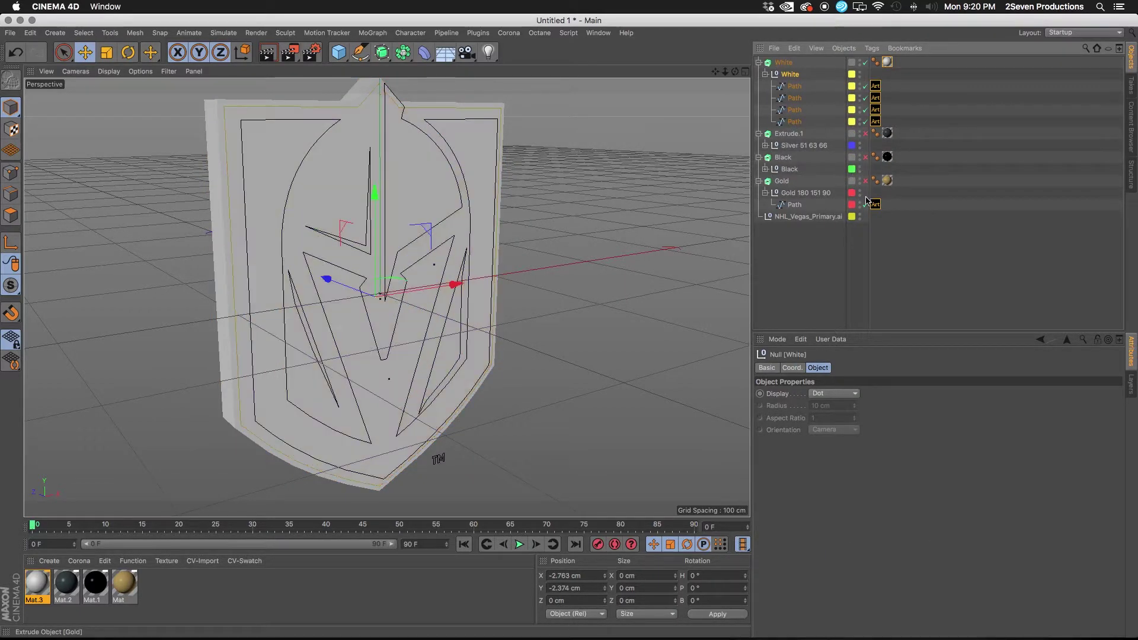
Move the White group's shield outline path back to about 34.3 cm in Z and its three inner paths forward to about -21.9 cm.
{"action": "left_click", "coordinate": [798, 125]}
{"action": "left_click_drag", "start_coordinate": [349, 292], "coordinate": [389, 320]}
{"action": "left_click", "coordinate": [786, 113]}
{"action": "key", "text": "super+z"}
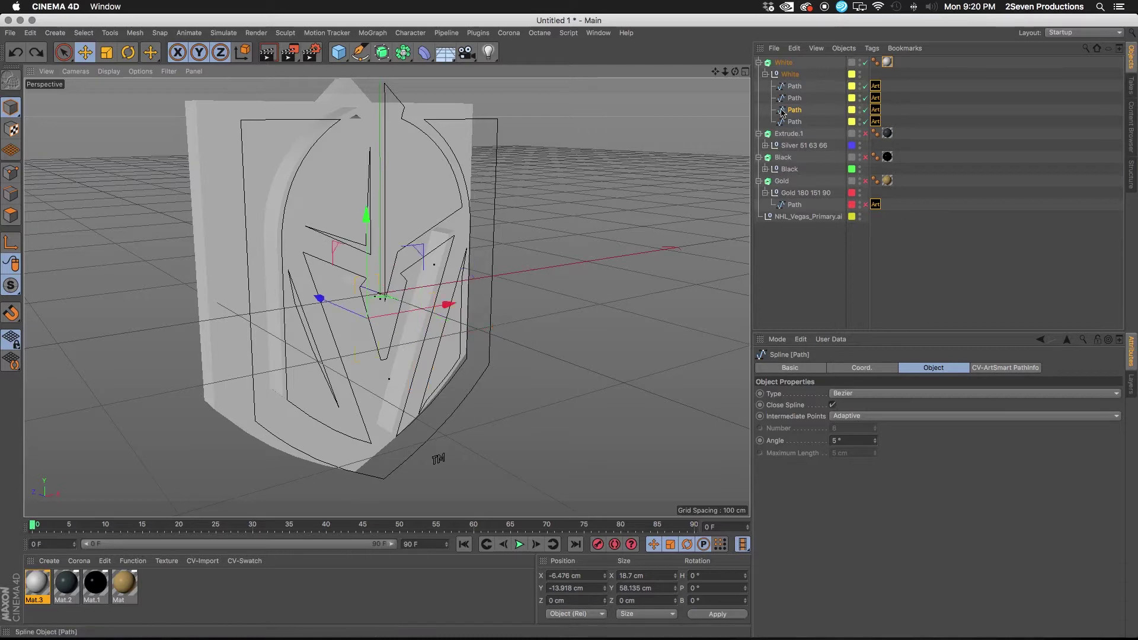
{"action": "left_click", "coordinate": [794, 86], "text": "shift"}
{"action": "left_click_drag", "start_coordinate": [333, 280], "coordinate": [347, 286]}
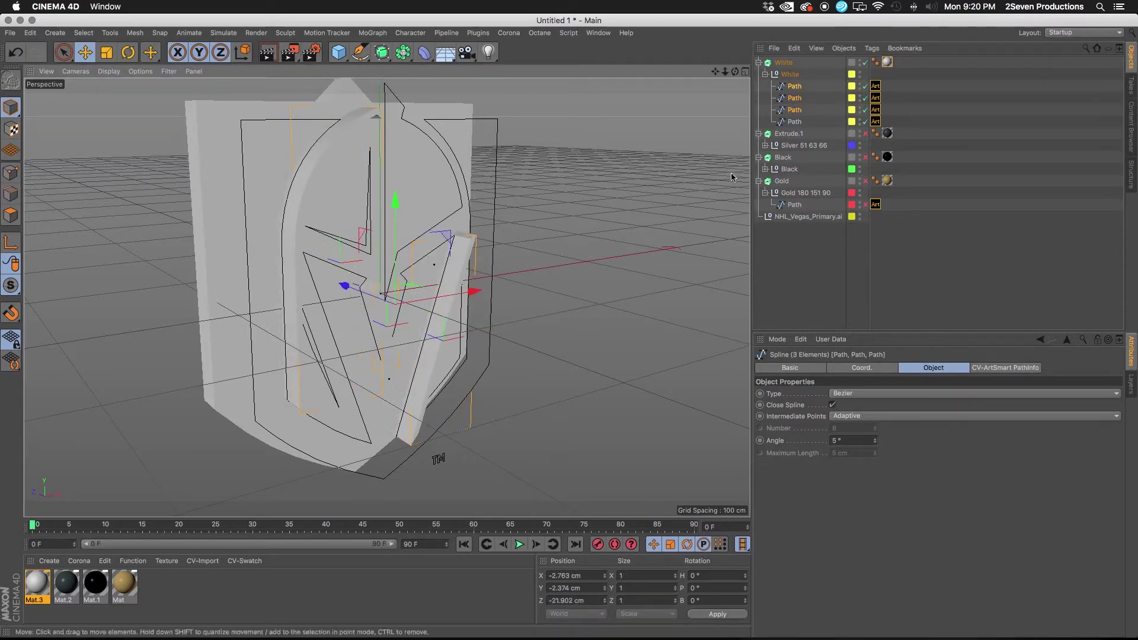
Re-enable the Silver, Black and Gold extrudes and the path inside the Gold group.
{"action": "left_click", "coordinate": [864, 133]}
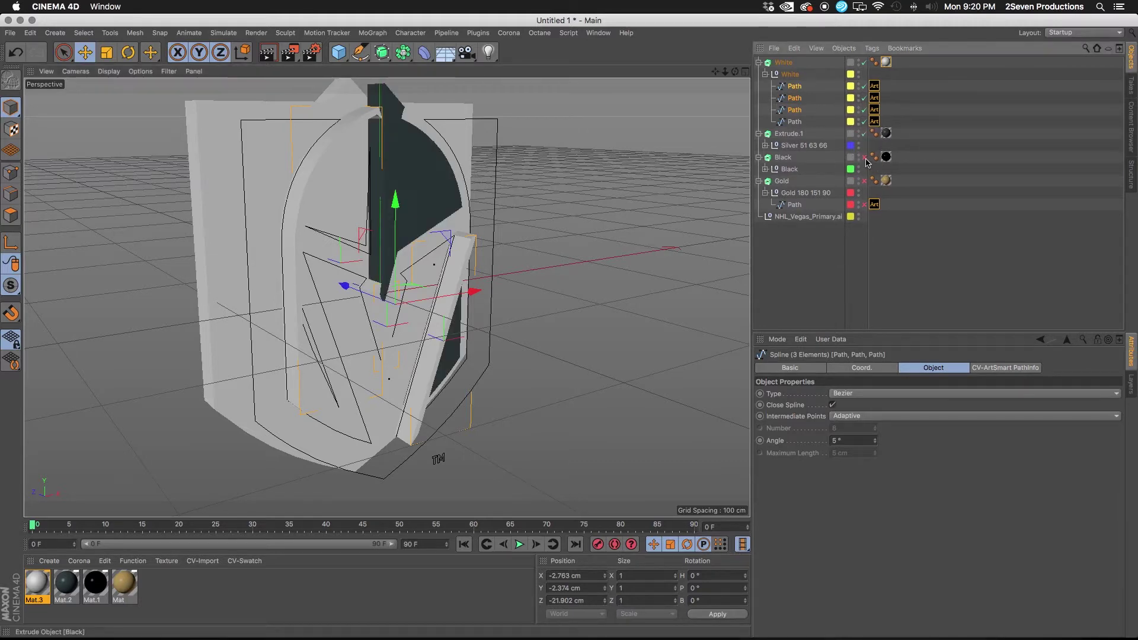
{"action": "left_click", "coordinate": [865, 157]}
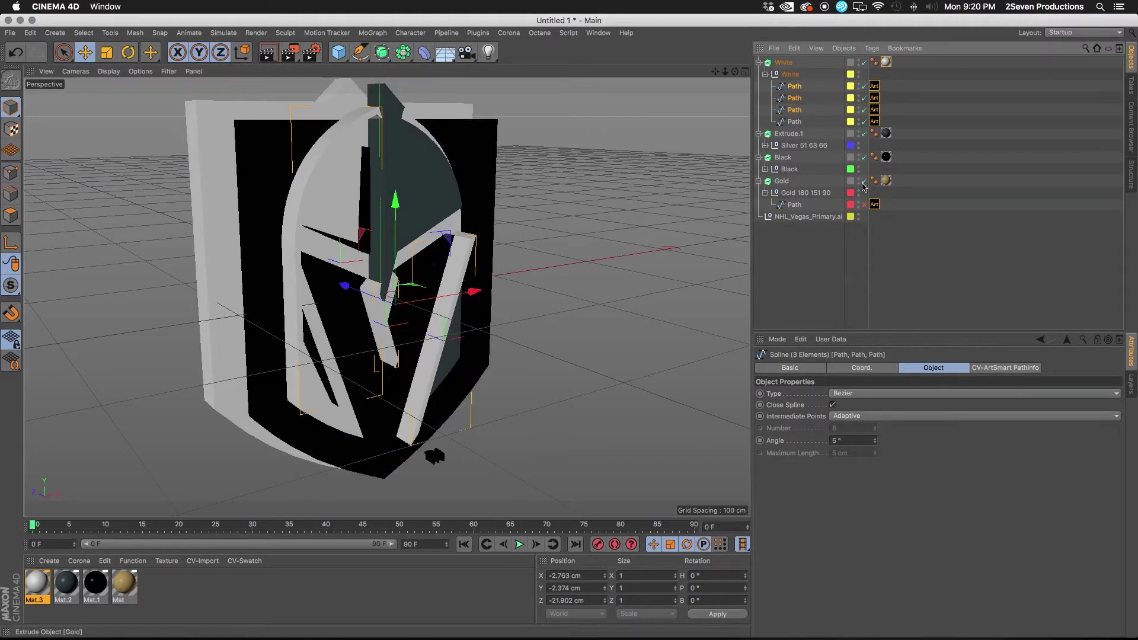
{"action": "left_click", "coordinate": [864, 205]}
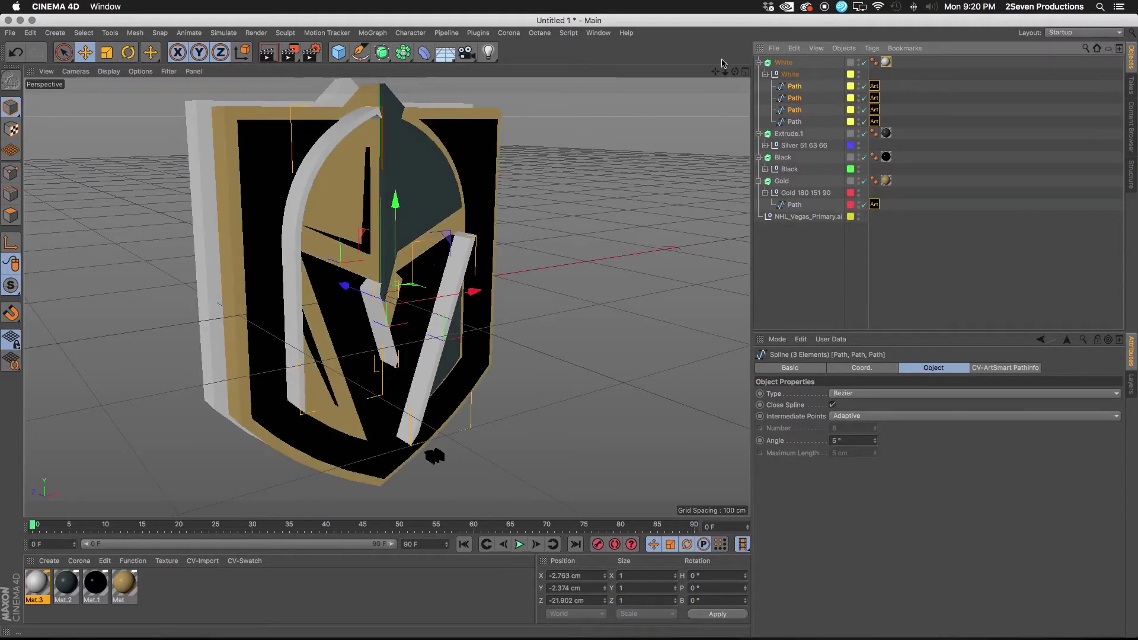
Rename the White group's shield outline path Back White and move it to about 3.9 cm in Z.
{"action": "left_click_drag", "start_coordinate": [734, 71], "coordinate": [774, 95]}
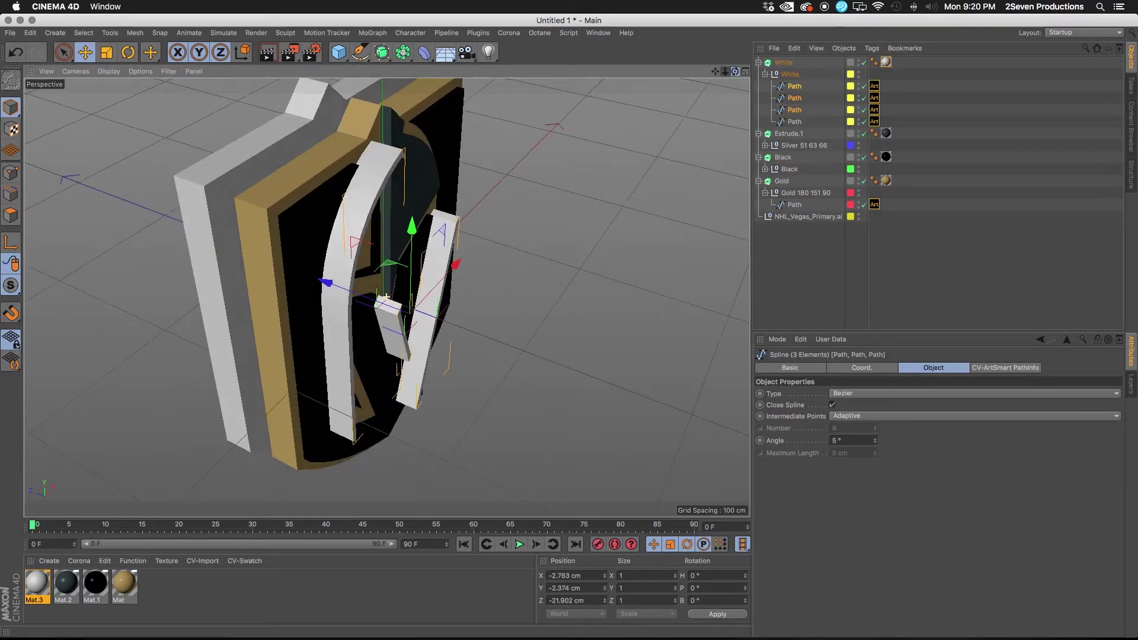
{"action": "left_click_drag", "start_coordinate": [675, 72], "coordinate": [667, 72]}
{"action": "left_click", "coordinate": [794, 122]}
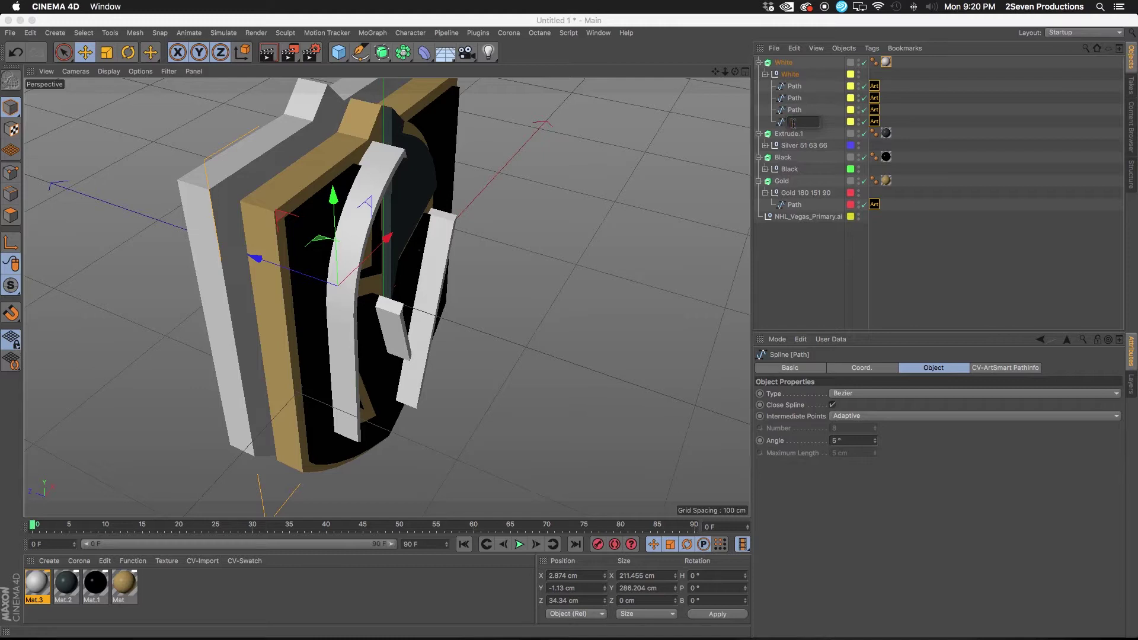
{"action": "type", "text": "Back White"}
{"action": "key", "text": "Return"}
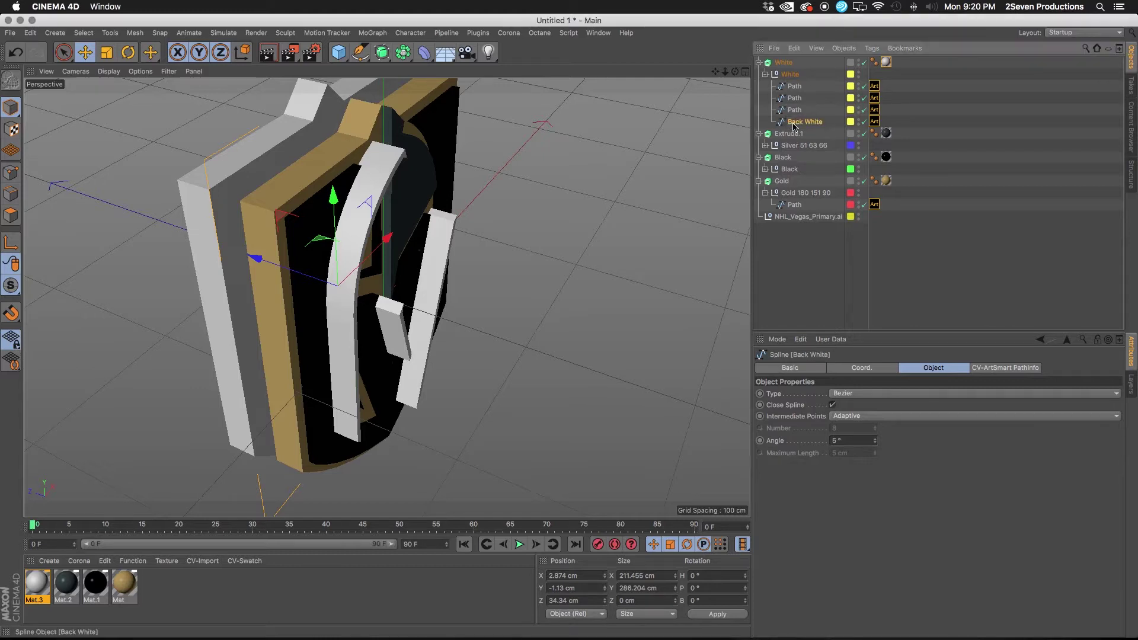
{"action": "left_click_drag", "start_coordinate": [256, 259], "coordinate": [297, 270]}
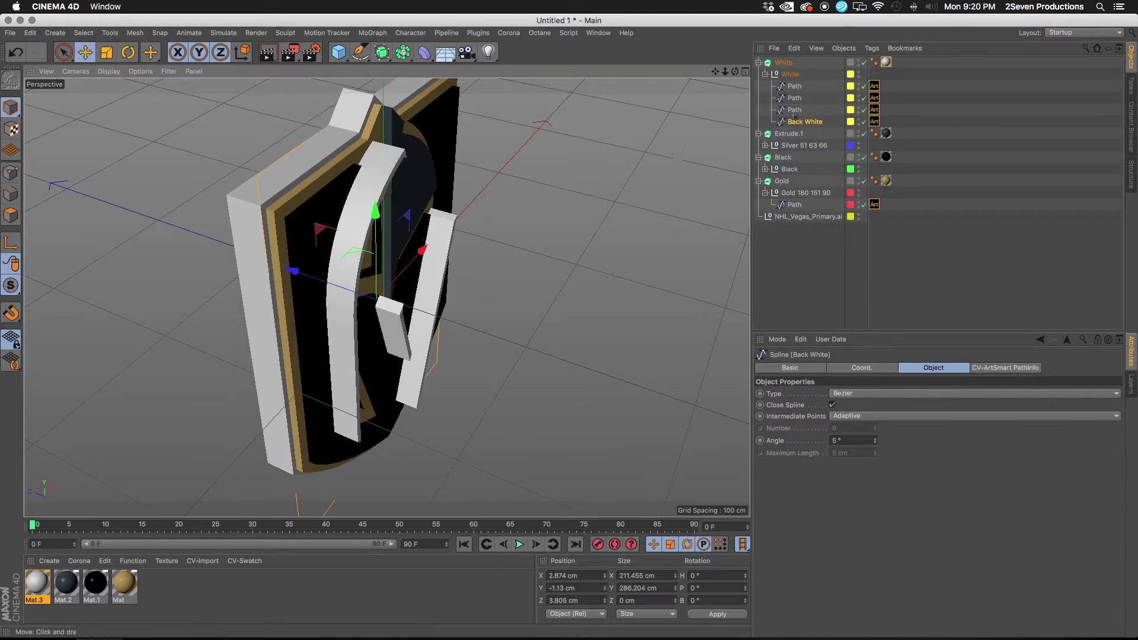
Add a Null inside the White group and nest the three inner white paths under it.
{"action": "left_click", "coordinate": [796, 110]}
{"action": "left_click", "coordinate": [795, 87], "text": "shift"}
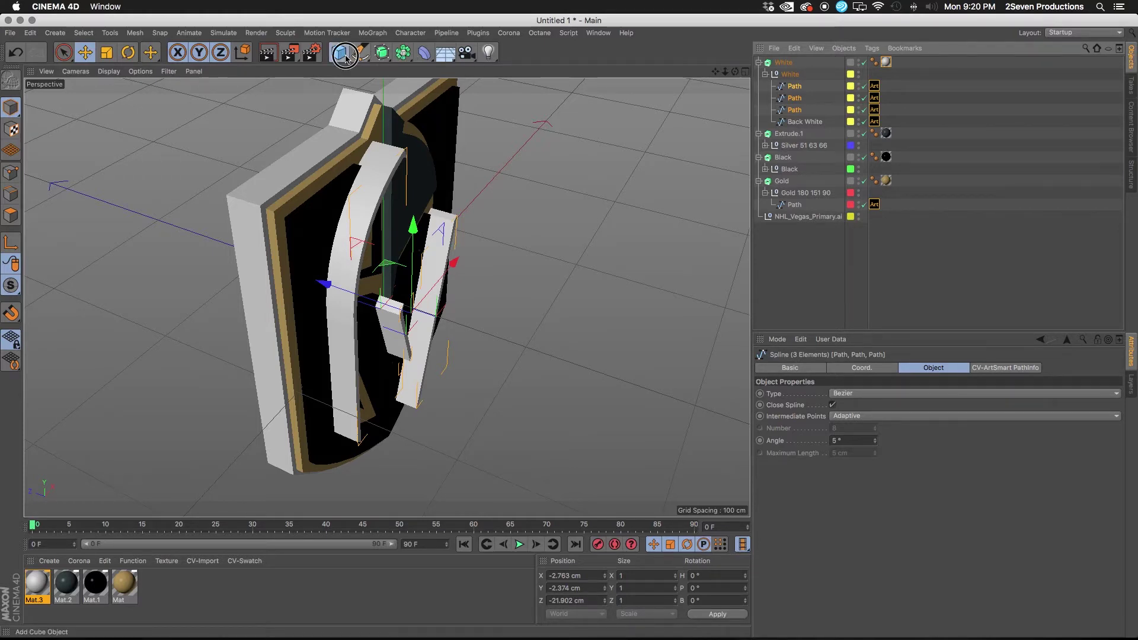
{"action": "left_click_drag", "start_coordinate": [346, 57], "coordinate": [364, 68]}
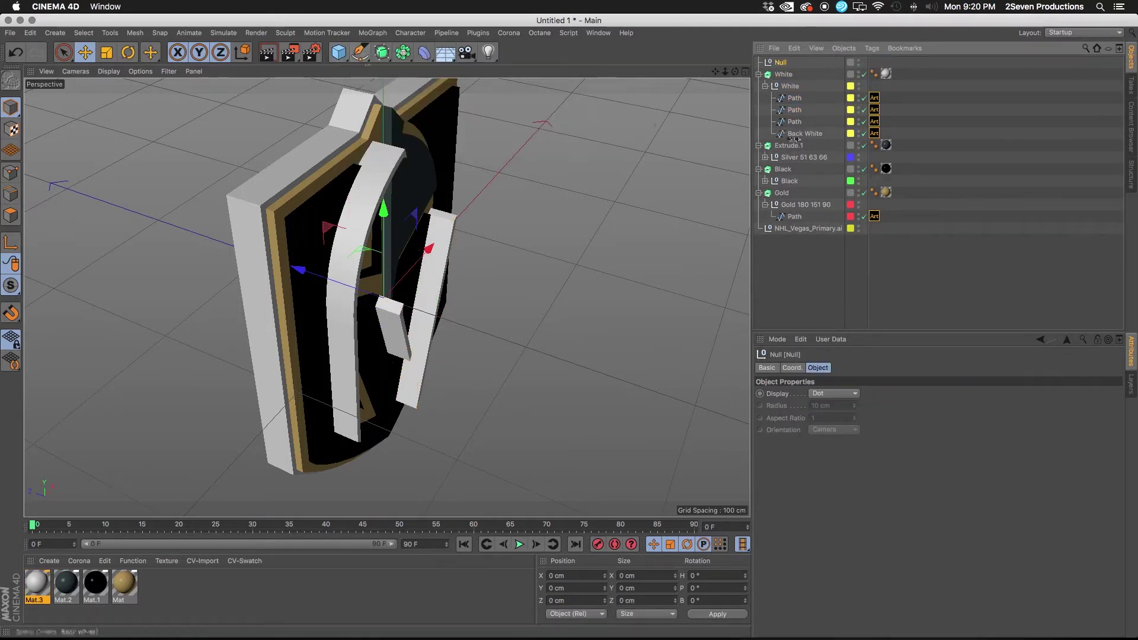
{"action": "left_click", "coordinate": [794, 98]}
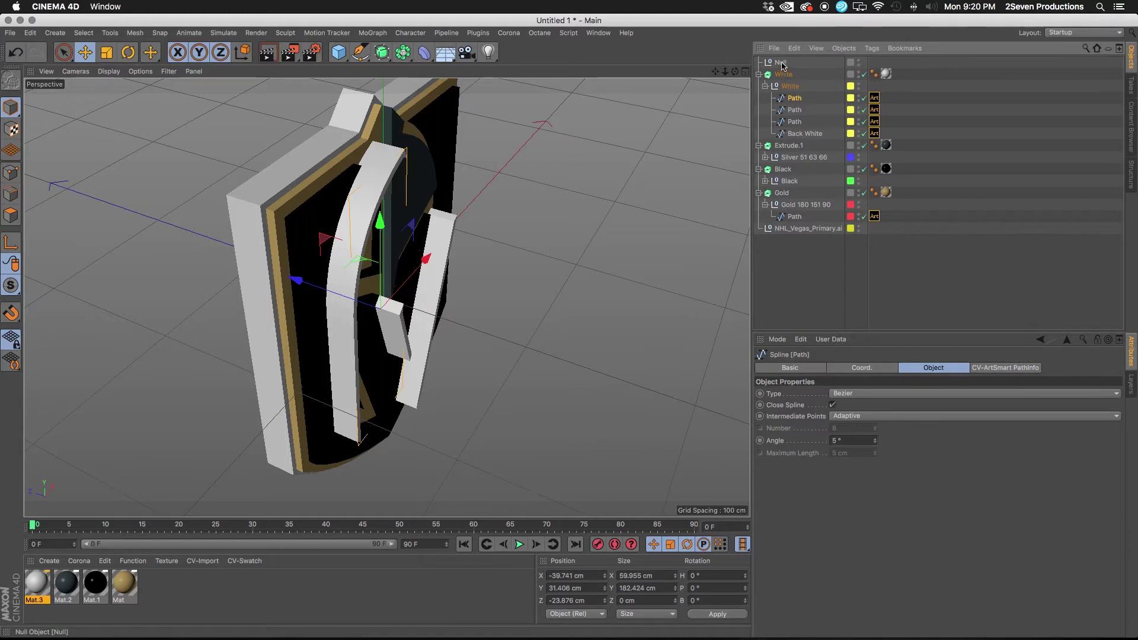
{"action": "left_click_drag", "start_coordinate": [794, 88], "coordinate": [794, 90]}
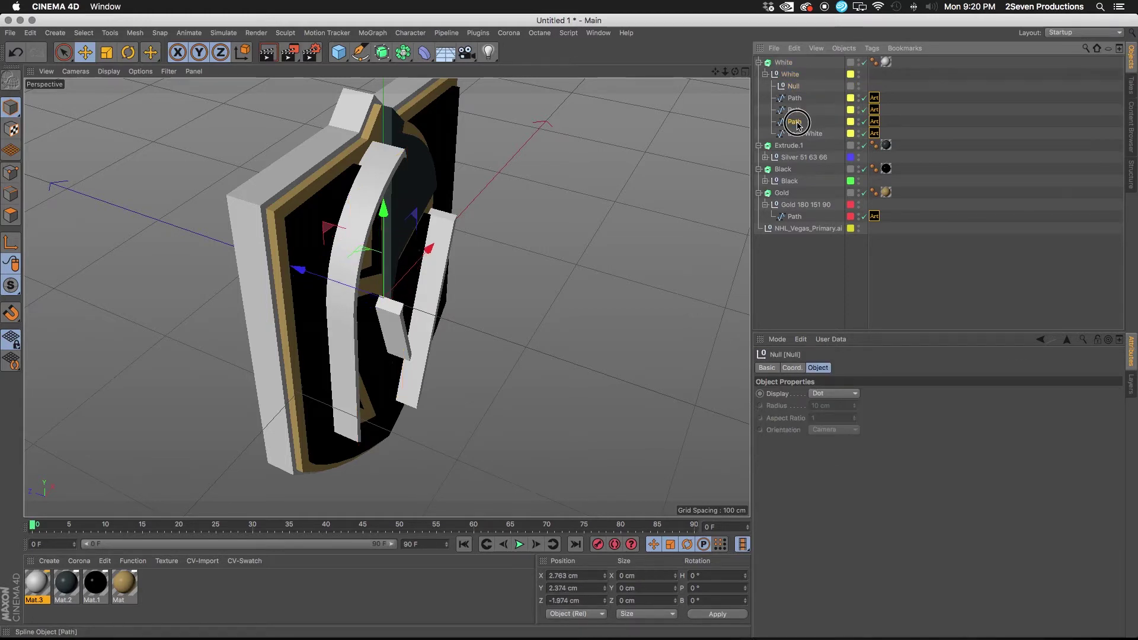
{"action": "left_click", "coordinate": [797, 123]}
{"action": "left_click", "coordinate": [798, 100], "text": "shift"}
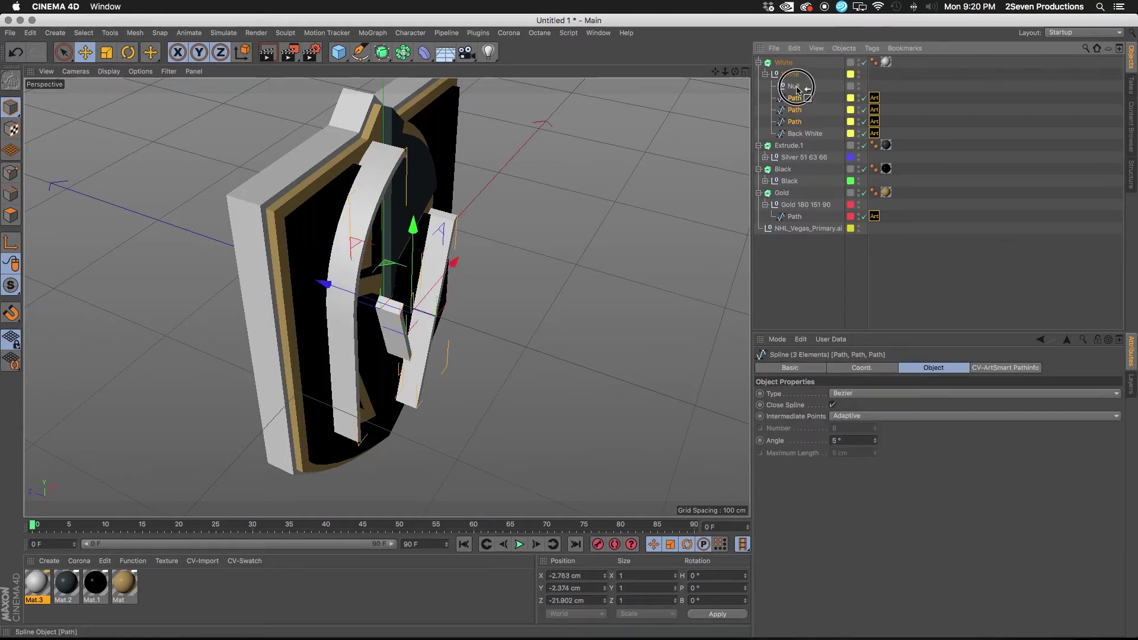
{"action": "left_click_drag", "start_coordinate": [797, 90], "coordinate": [796, 87]}
Move the Null holding the three inner white paths back to about 17 cm in Z.
{"action": "left_click", "coordinate": [795, 88]}
{"action": "left_click_drag", "start_coordinate": [296, 266], "coordinate": [282, 261]}
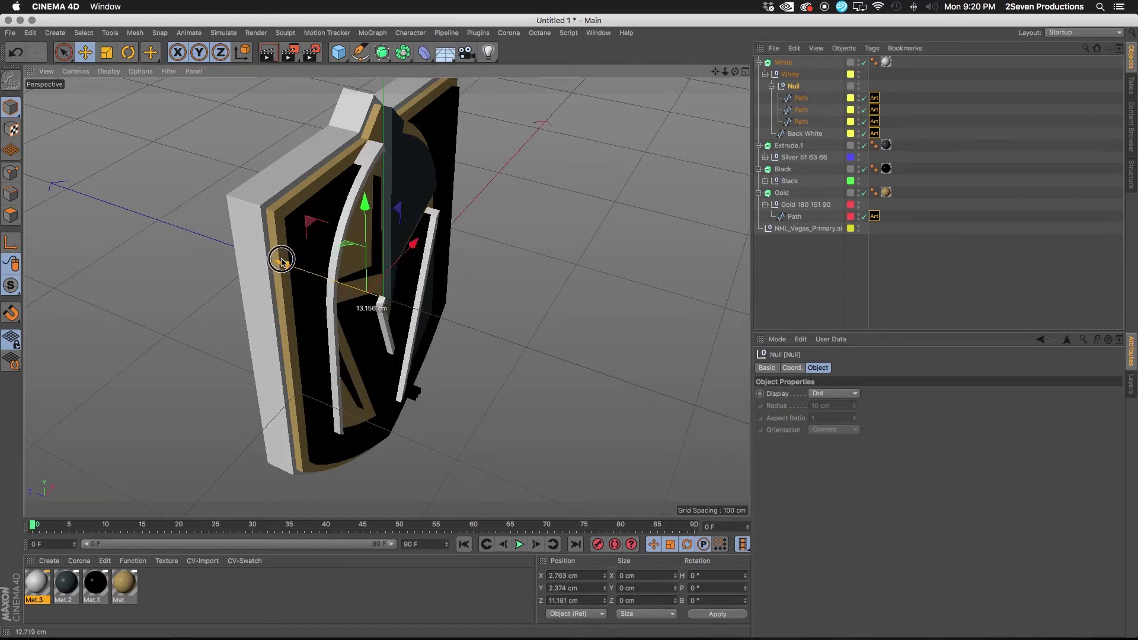
{"action": "left_click_drag", "start_coordinate": [735, 72], "coordinate": [613, 45]}
{"action": "left_click_drag", "start_coordinate": [691, 74], "coordinate": [687, 74]}
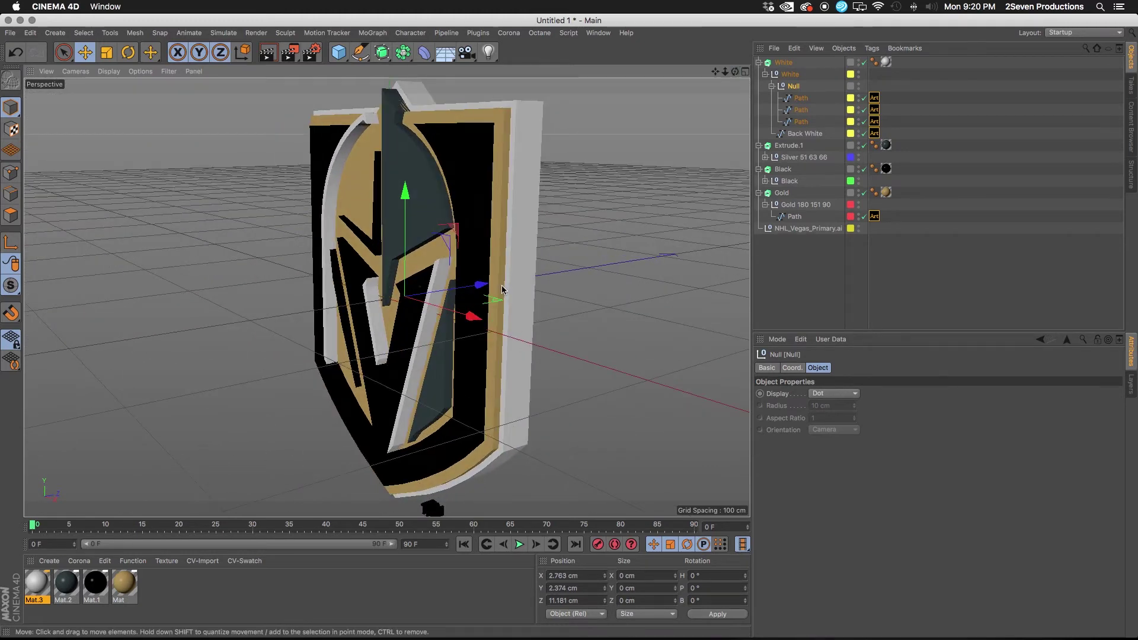
{"action": "left_click_drag", "start_coordinate": [481, 282], "coordinate": [483, 284]}
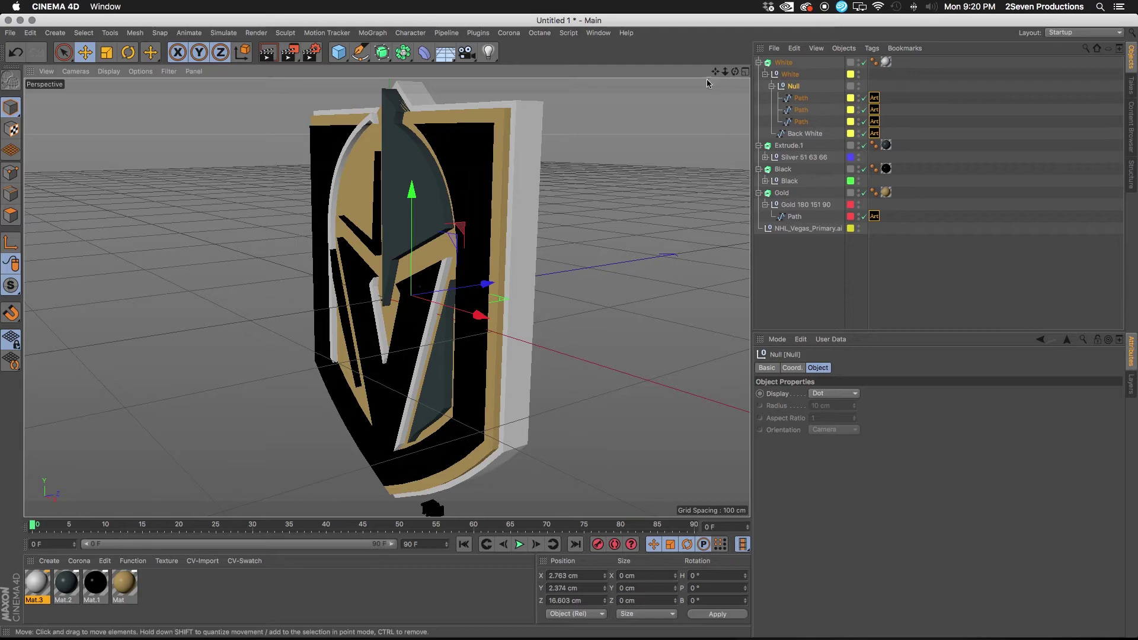
Render a close front view of the logo in the viewport to check the layered extrusions.
{"action": "mouse_move", "coordinate": [735, 72]}
{"action": "left_mouse_down"}
{"action": "mouse_move", "coordinate": [702, 73]}
{"action": "mouse_move", "coordinate": [701, 41]}
{"action": "mouse_move", "coordinate": [652, 37]}
{"action": "mouse_move", "coordinate": [613, 67]}
{"action": "mouse_move", "coordinate": [637, 92]}
{"action": "mouse_move", "coordinate": [637, 74]}
{"action": "mouse_move", "coordinate": [592, 74]}
{"action": "mouse_move", "coordinate": [832, 72]}
{"action": "mouse_move", "coordinate": [724, 71]}
{"action": "left_mouse_up"}
{"action": "left_click", "coordinate": [269, 53]}
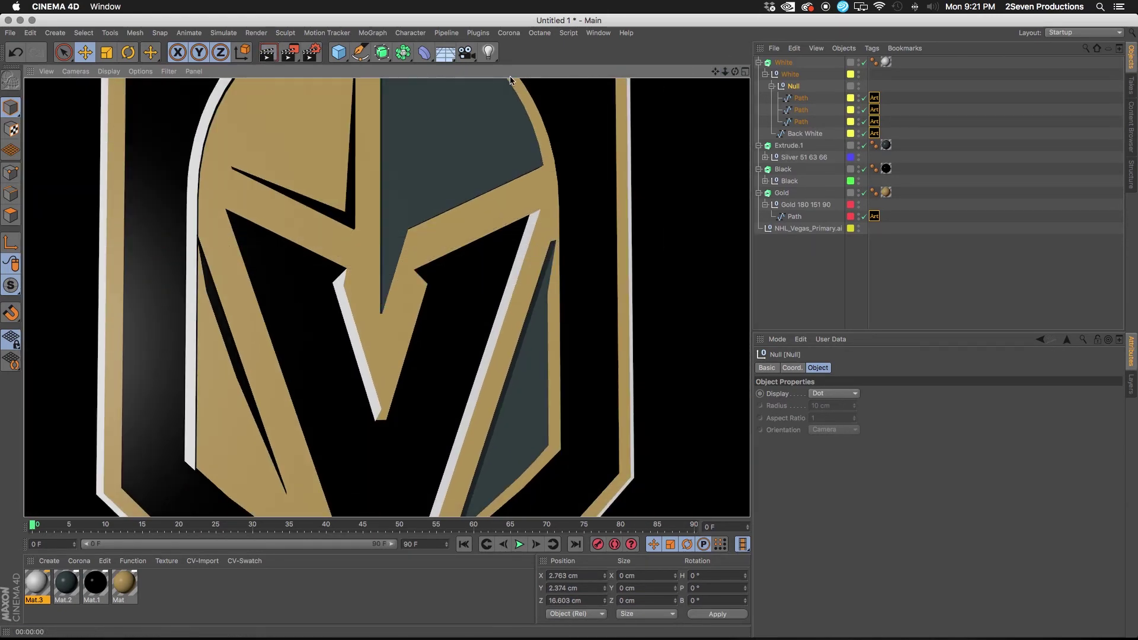